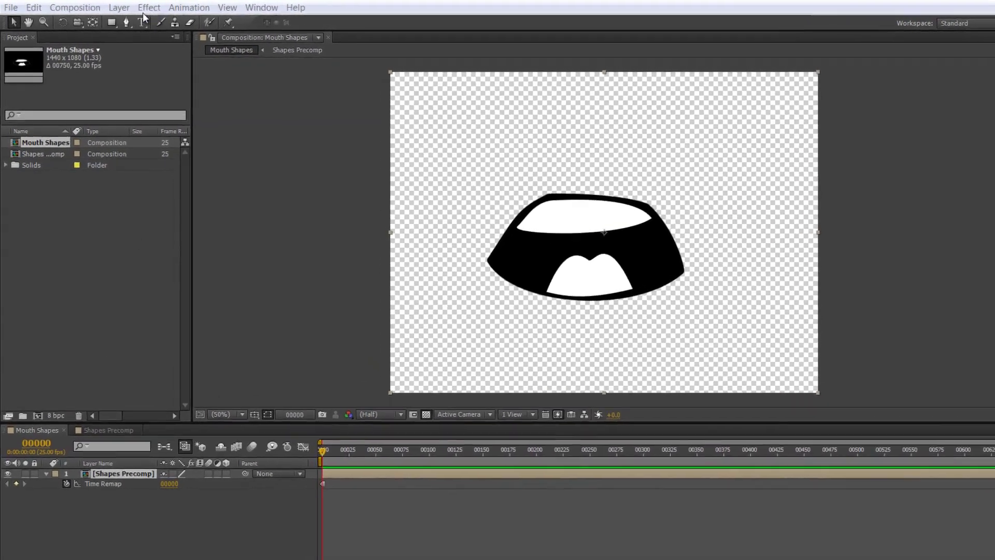
Create a black text label reading Ah near the top of the composition
left_click(143, 22)
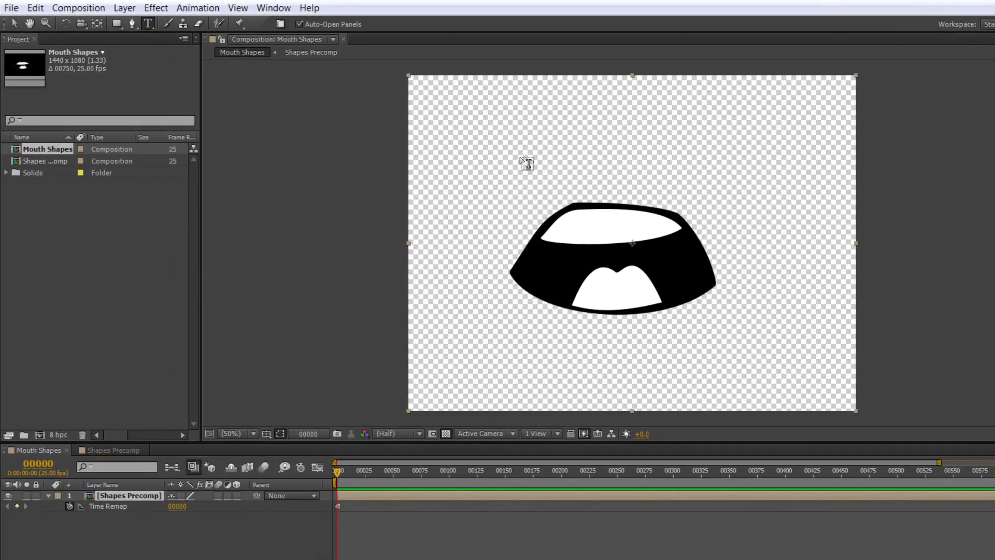
left_click(436, 96)
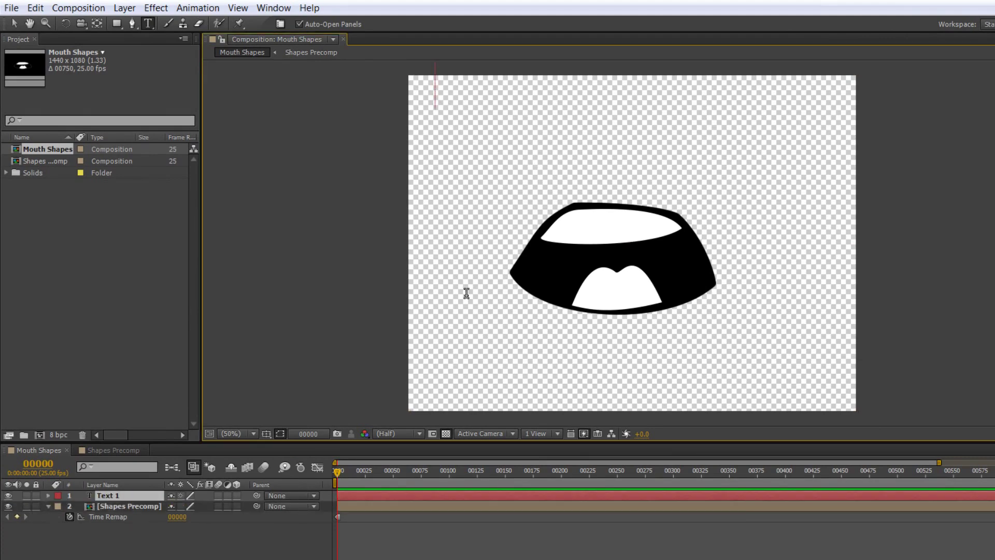
type("AI")
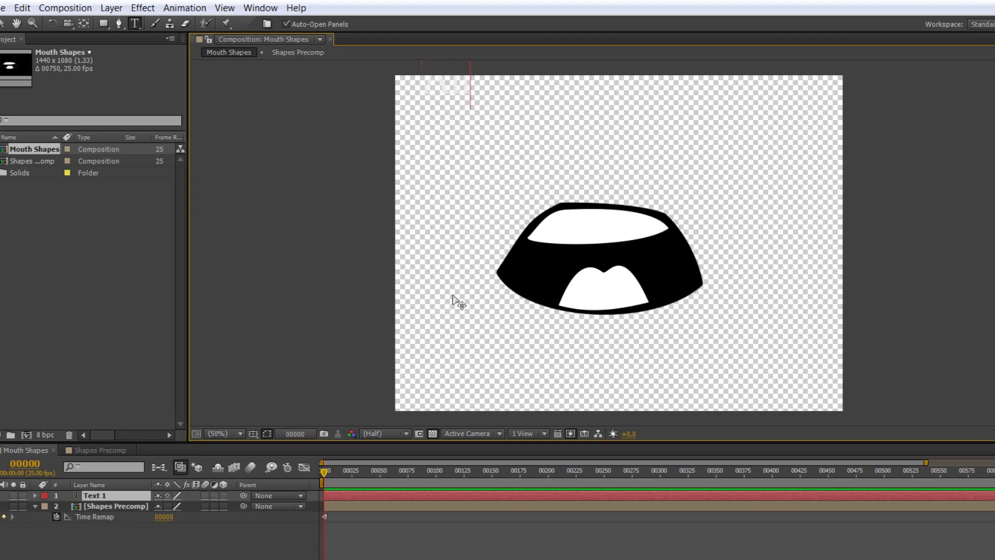
key("ctrl+a")
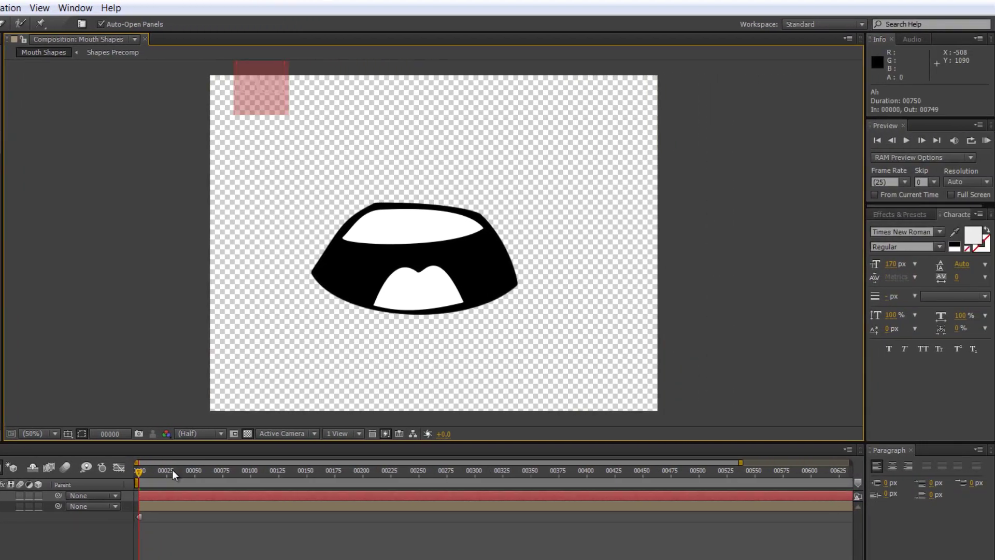
left_click(979, 234)
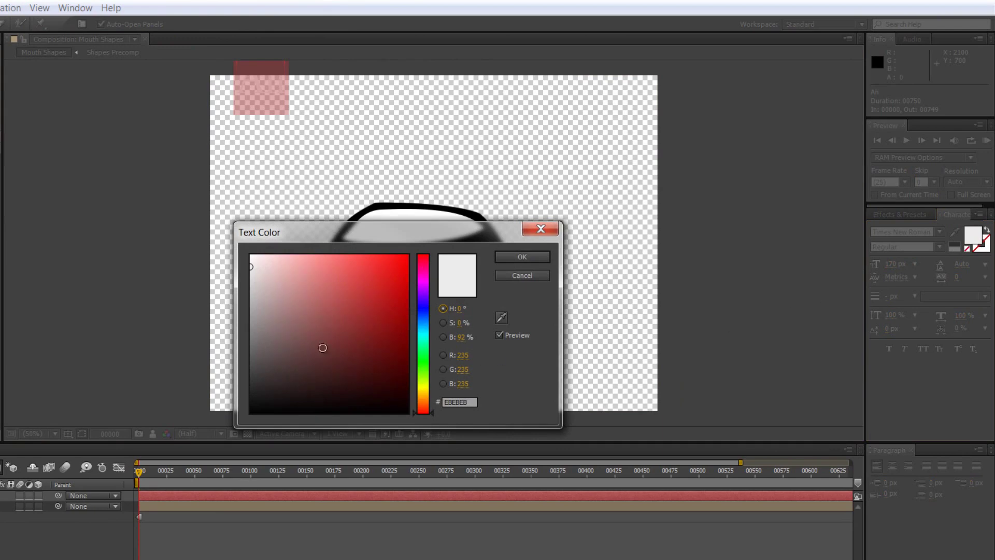
left_click_drag(394, 338, 410, 416)
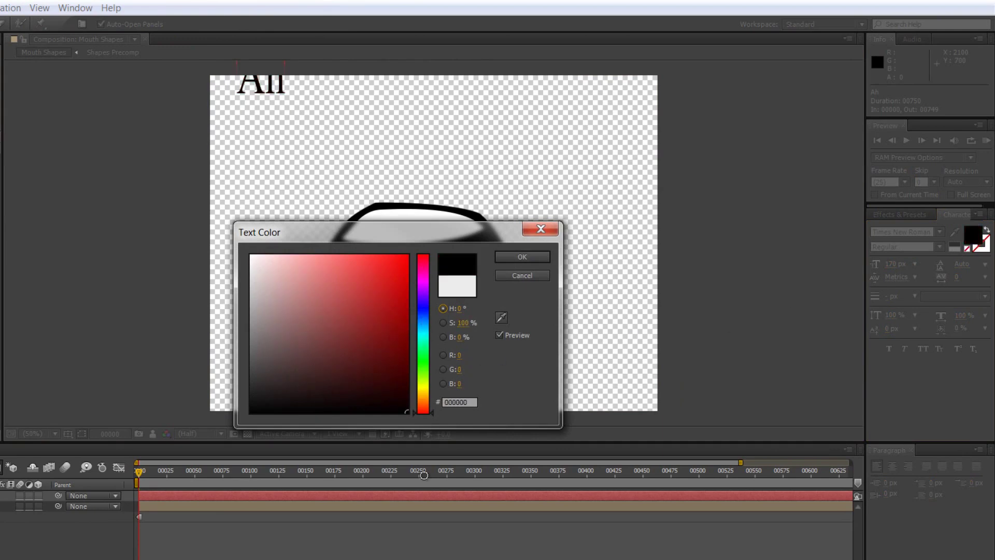
left_click(536, 254)
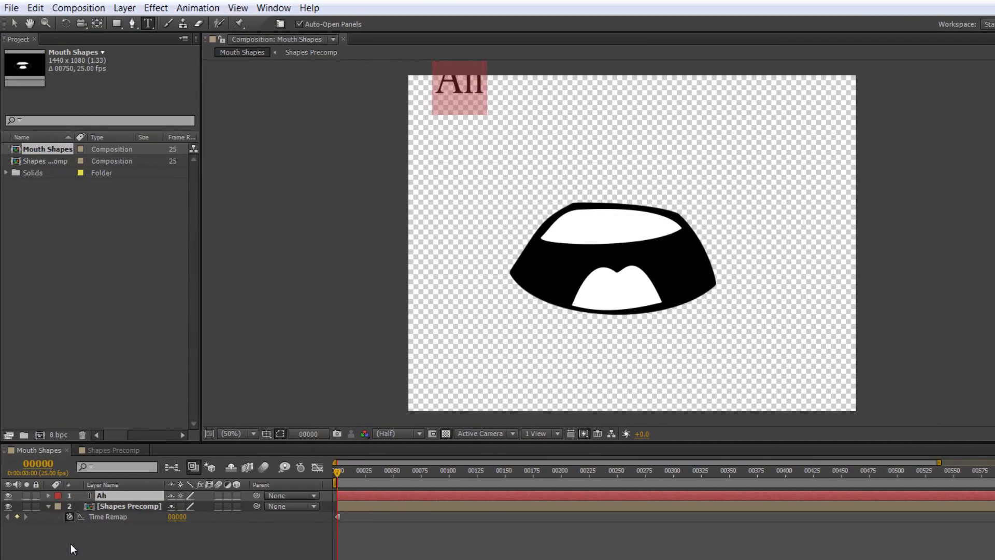
left_click(92, 537)
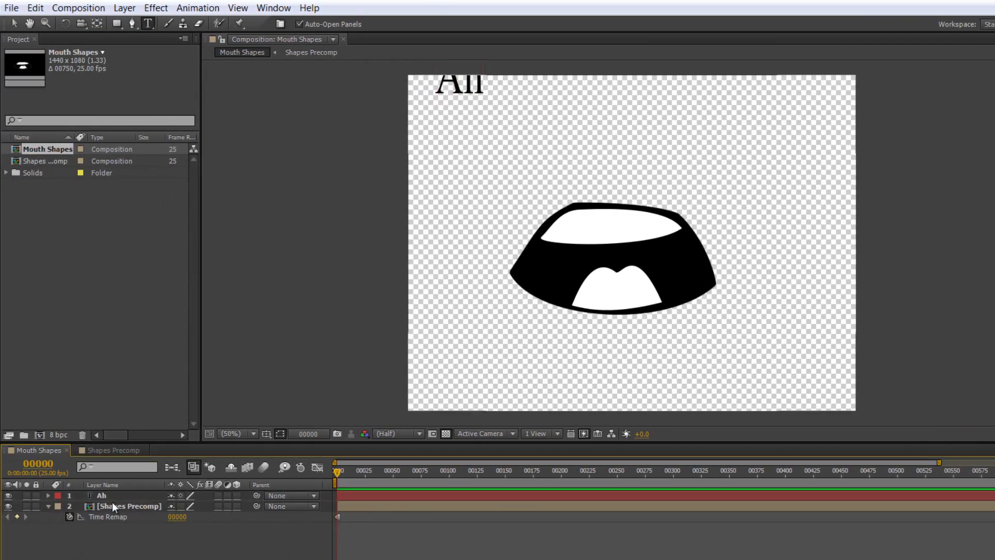
Add two more text labels, OO and EE, in a row to the right of Ah
left_click(518, 91)
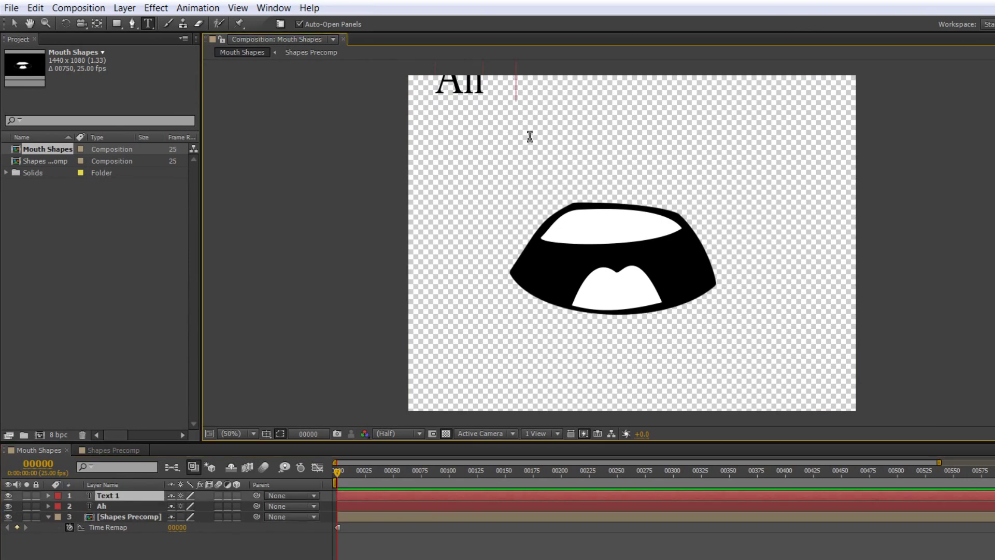
type("OO")
left_click(168, 375)
left_click(611, 92)
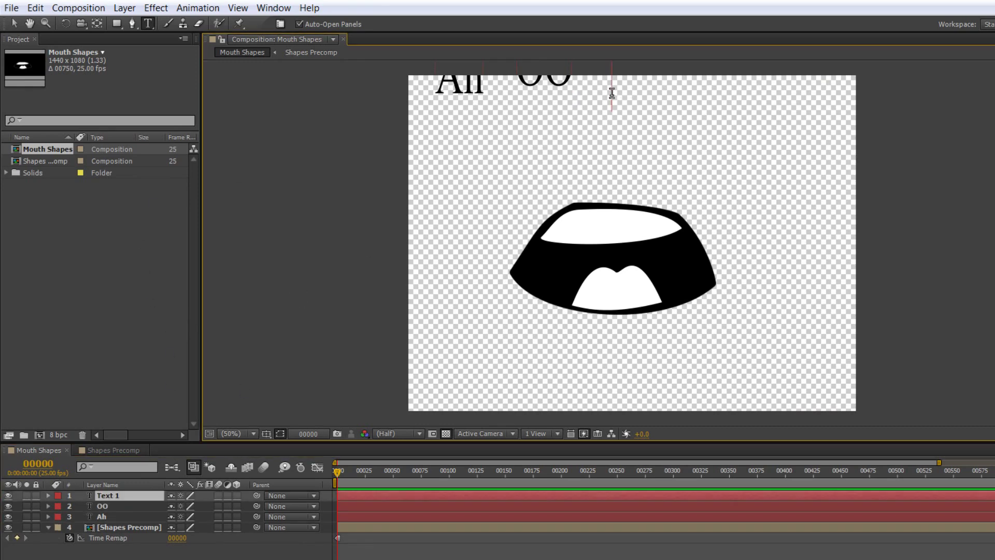
type("EE")
Move the three labels lower and scale them down to 53%
left_click(109, 517, "shift")
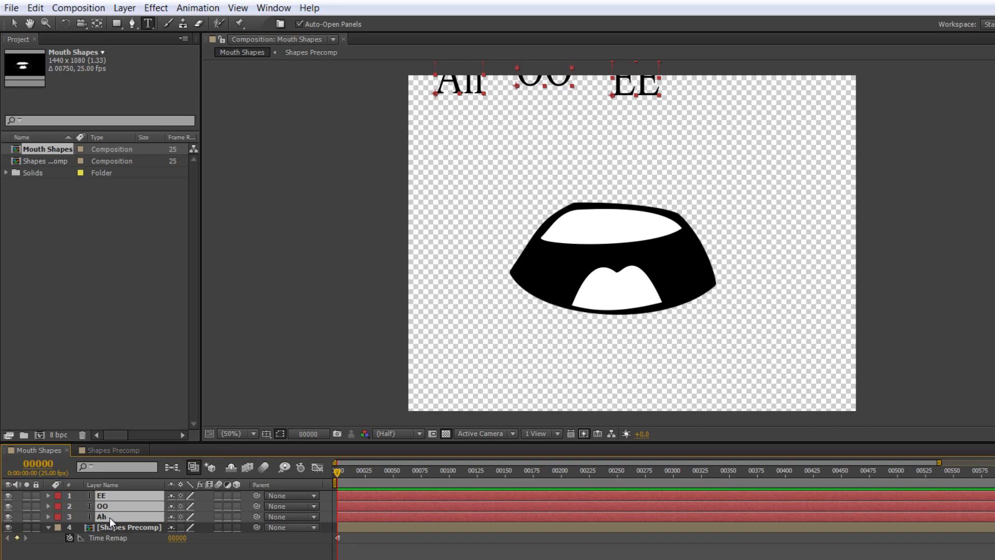
key("p")
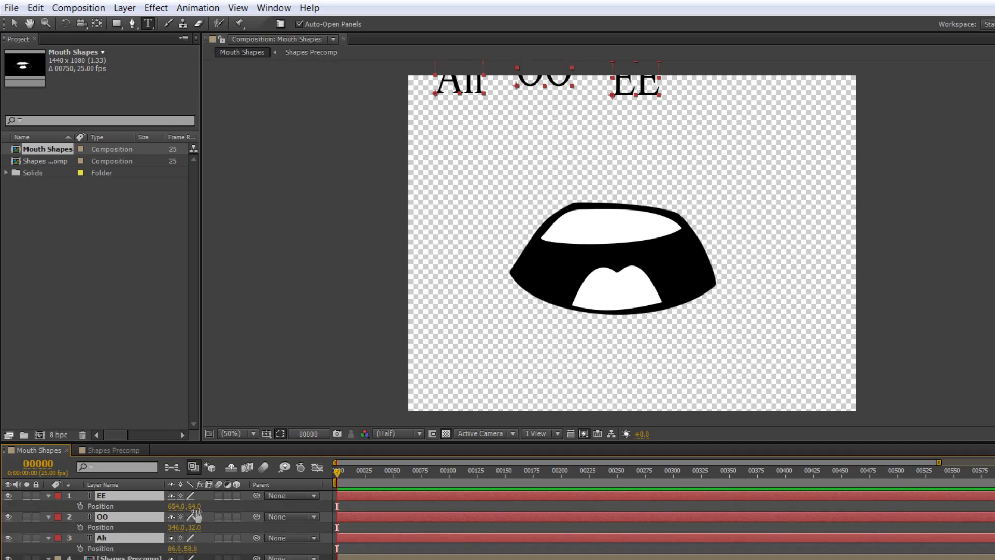
left_click_drag(195, 507, 242, 498)
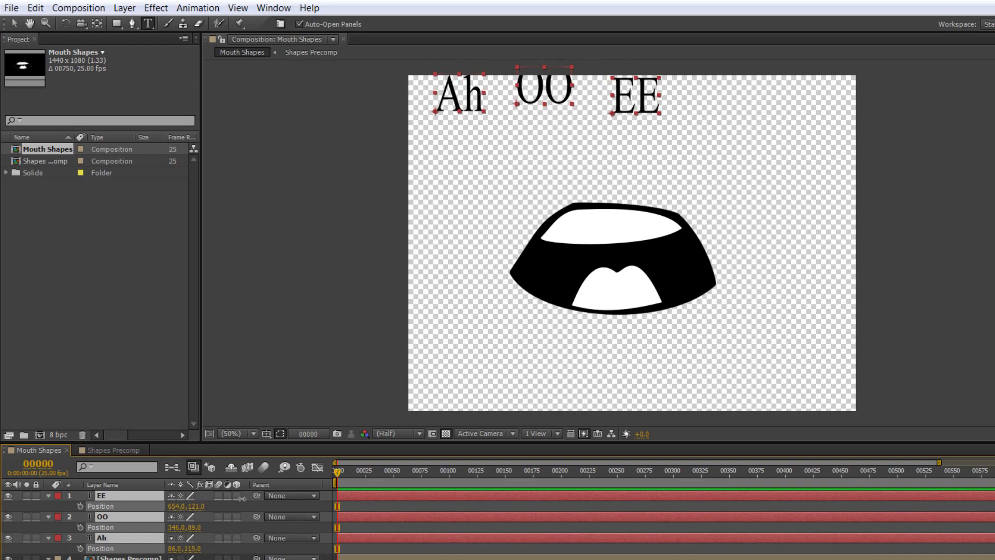
key("s")
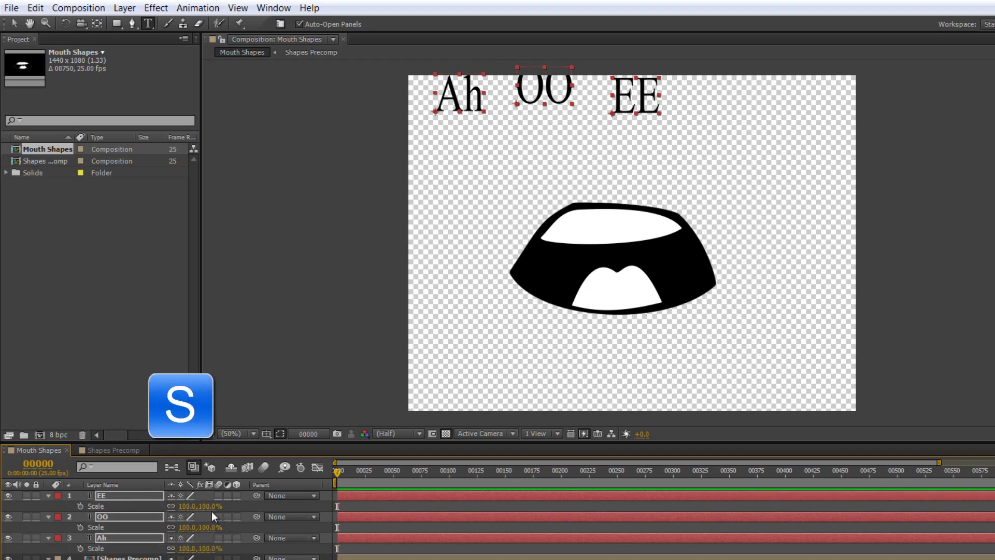
left_click_drag(190, 507, 184, 510)
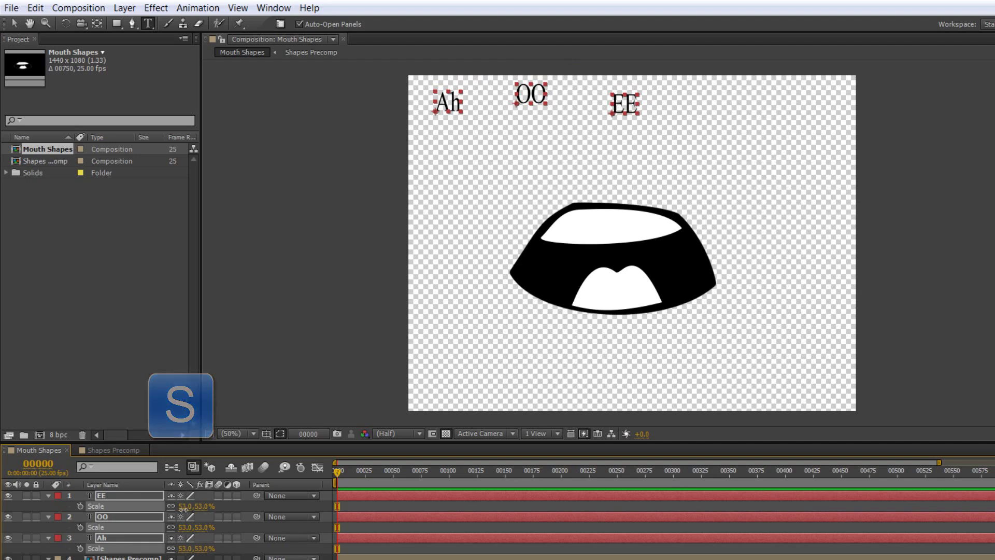
Set the Ah, OO and EE labels' position to 654,90 and deselect them
key("p")
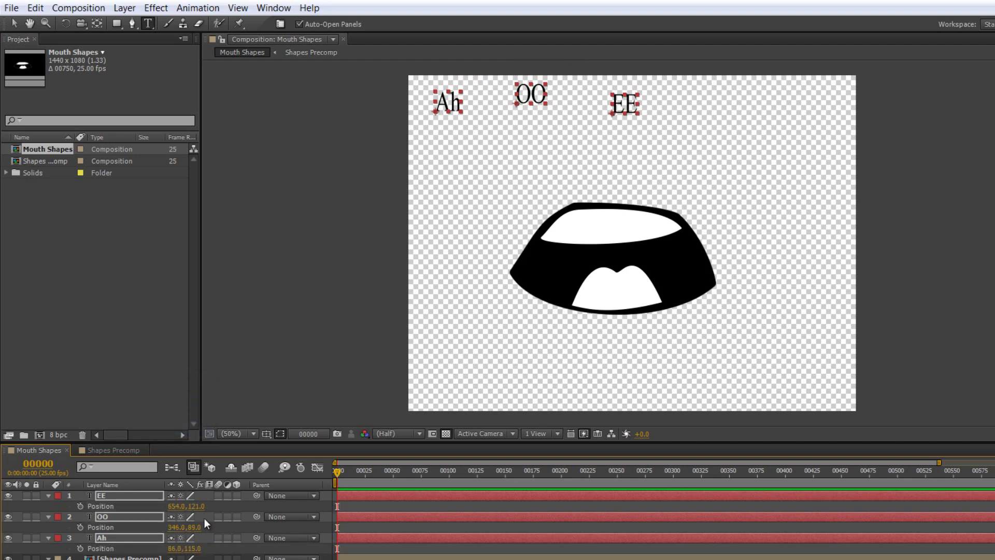
left_click_drag(197, 511, 184, 502)
left_click(194, 506)
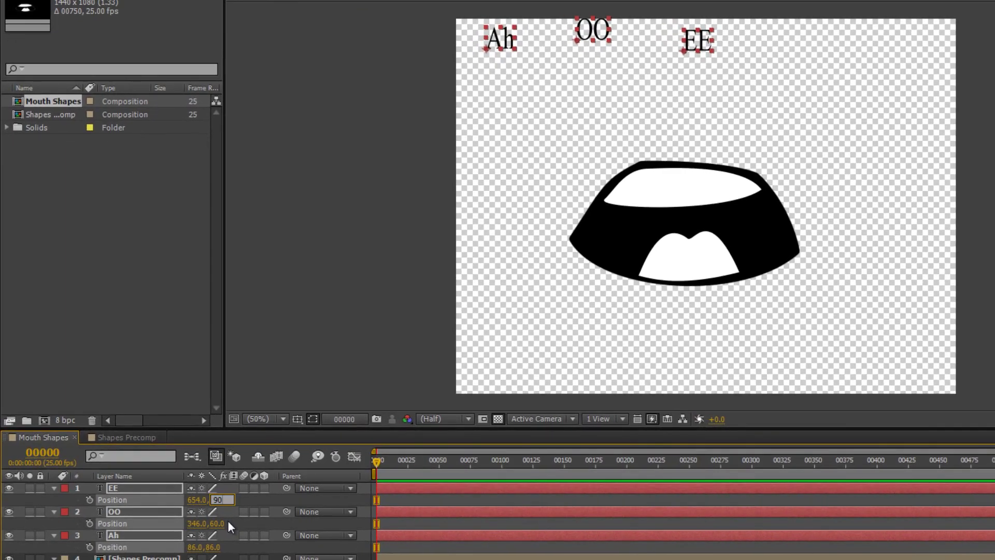
key("Return")
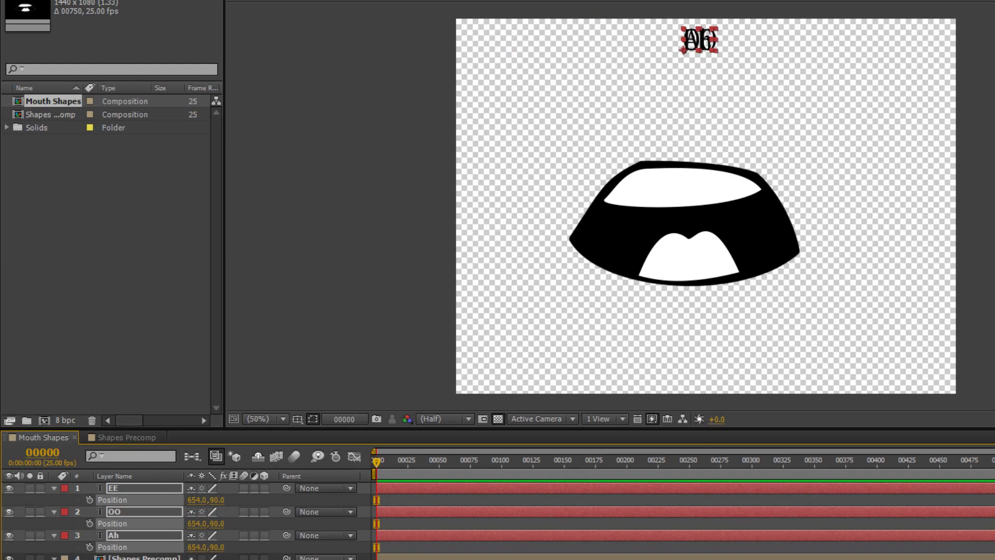
key("F2")
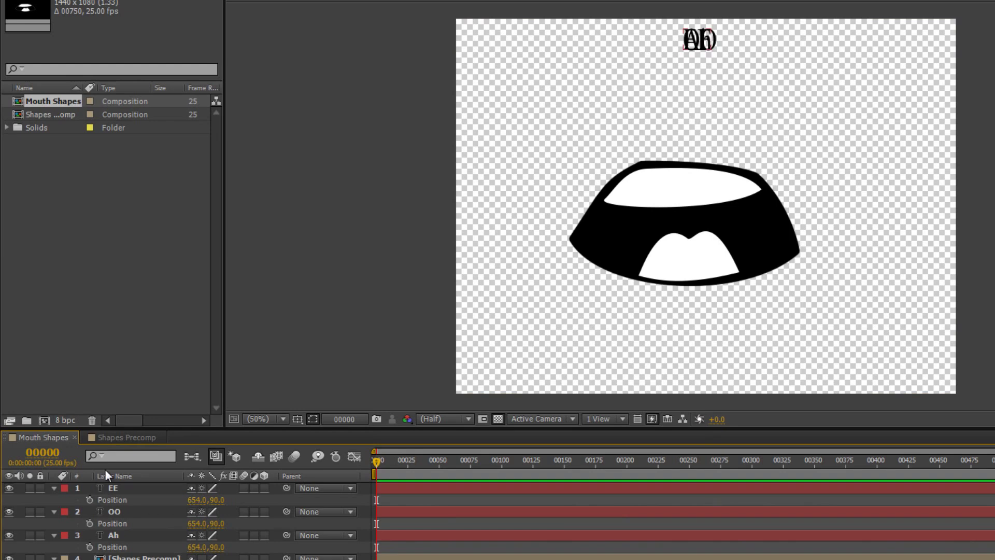
Set the X positions of Ah, OO and EE to 50, 150 and 250
left_click(121, 438)
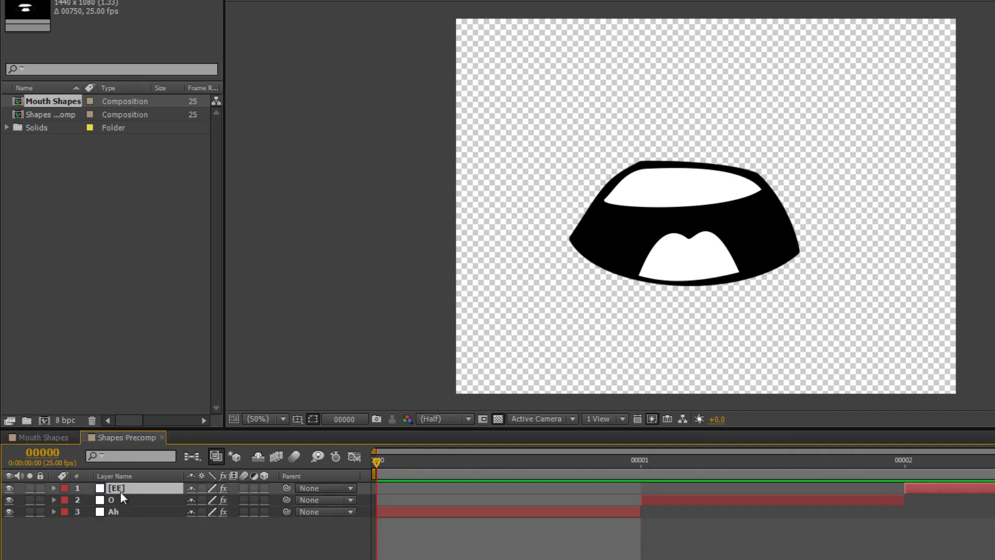
left_click(36, 433)
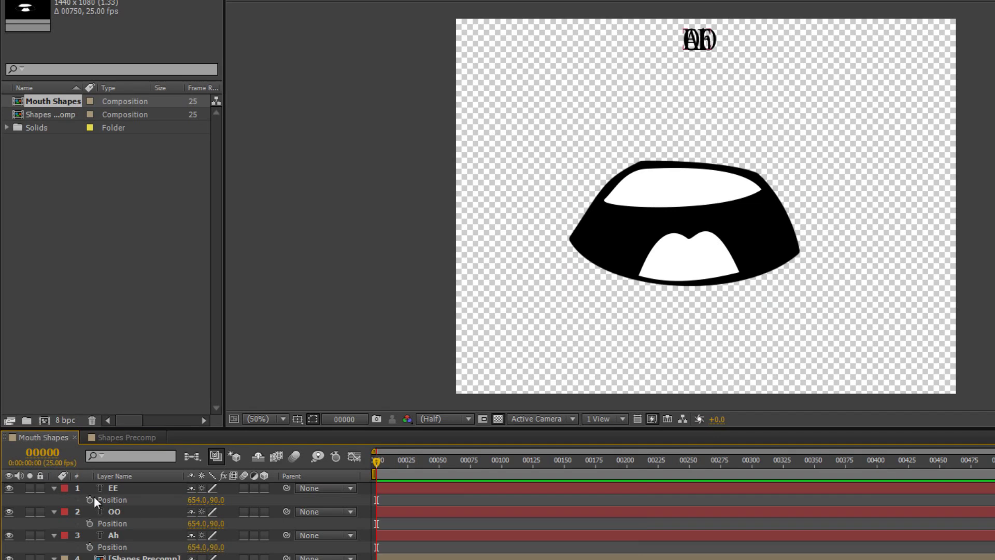
left_click_drag(198, 548, 922, 548)
left_click(194, 547)
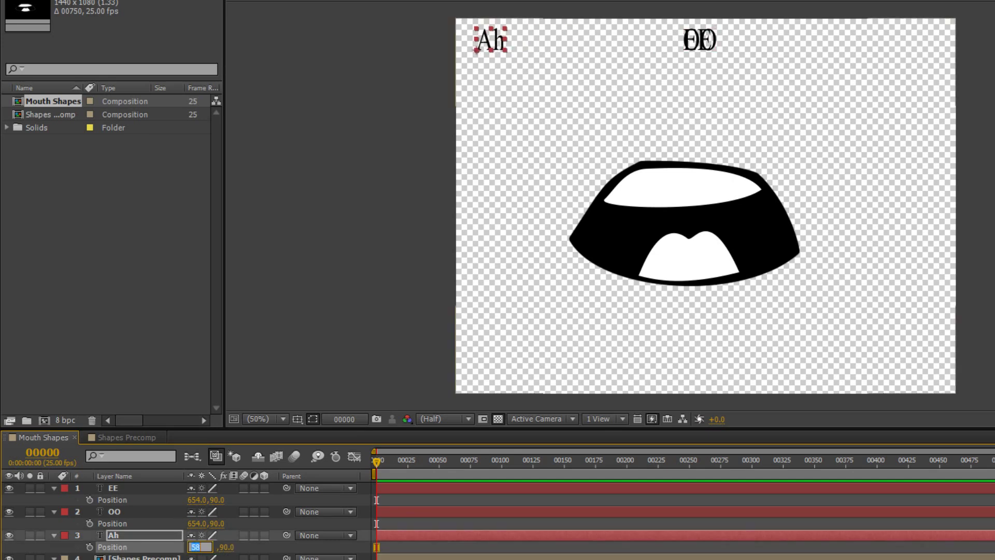
type("5")
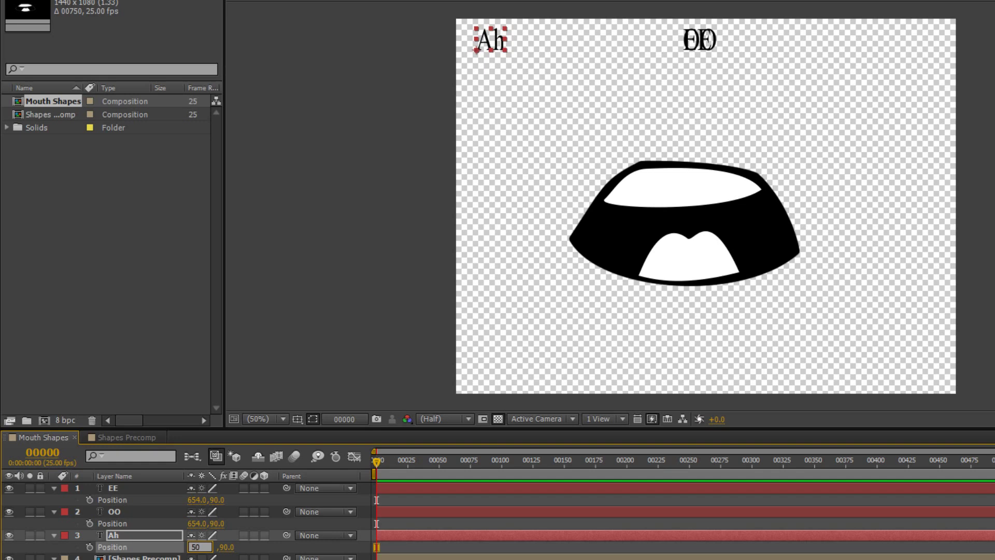
type("0")
left_click(198, 523)
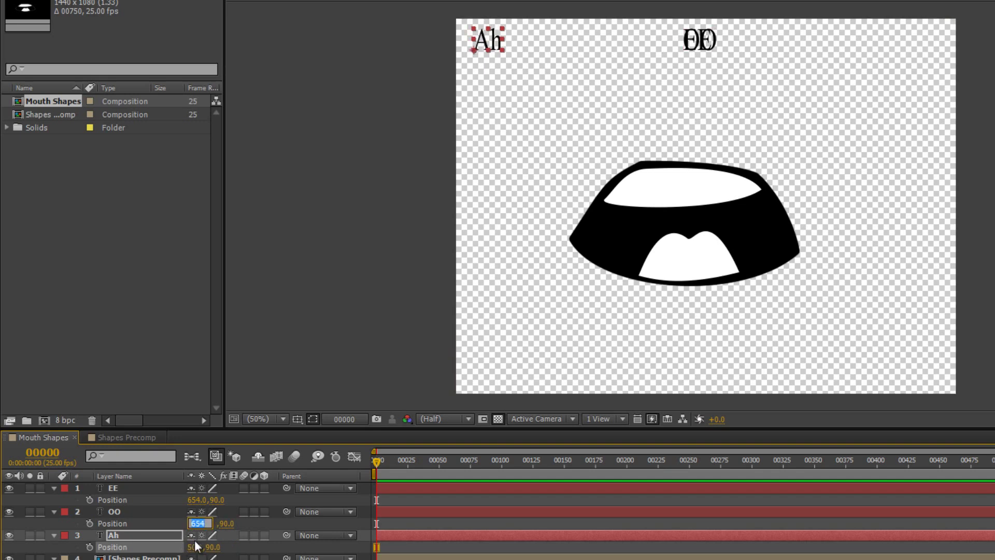
type("150")
key("Return")
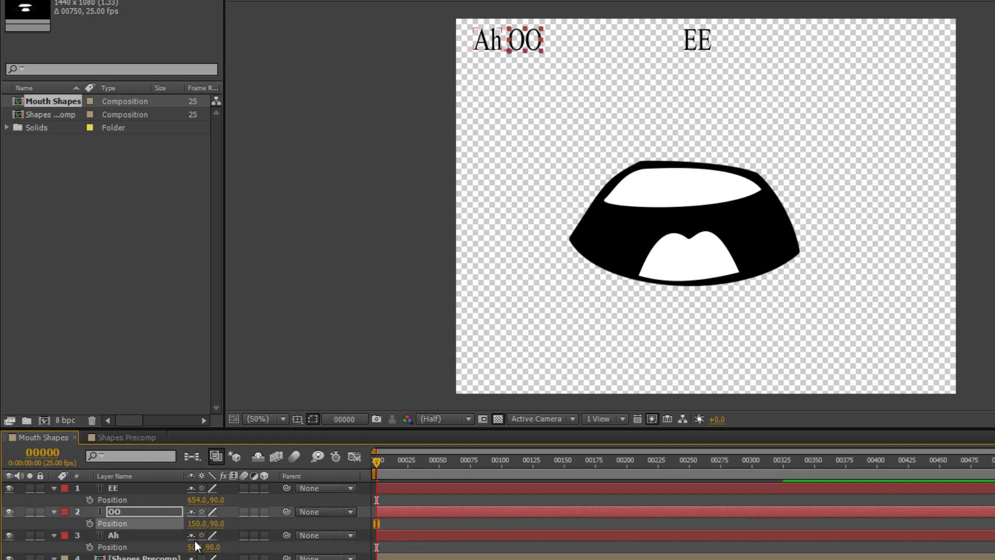
left_click(197, 500)
type("250")
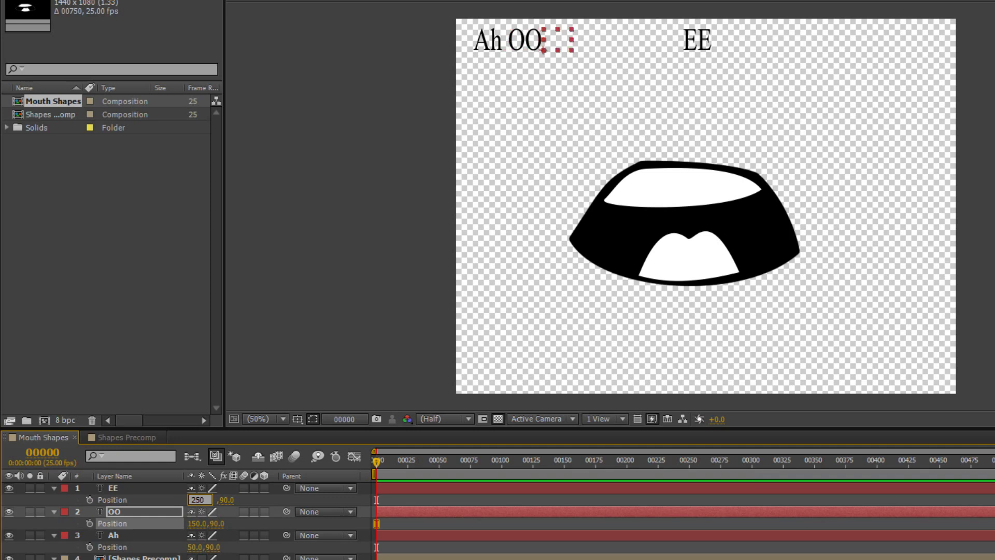
key("Return")
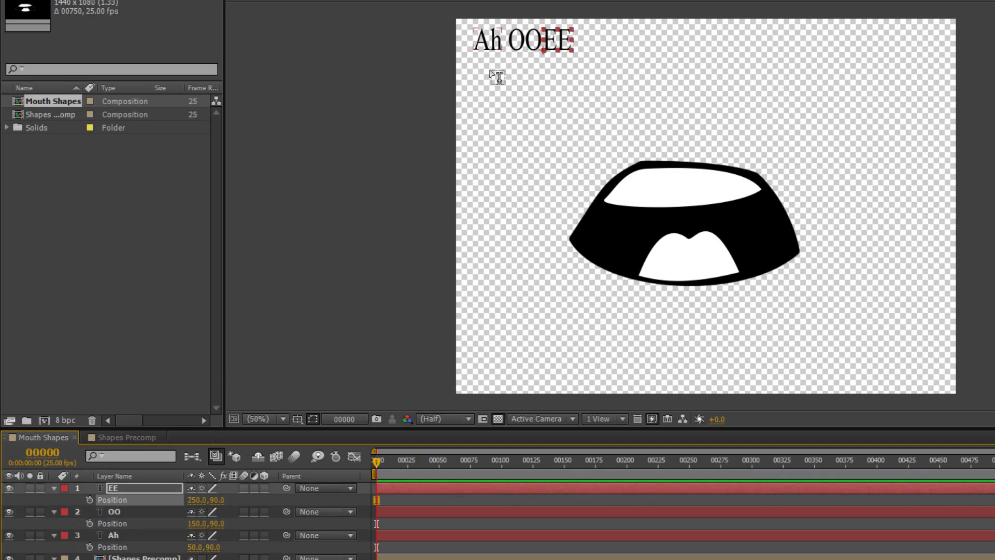
Edit the OO label so it reads just O
left_click(127, 512)
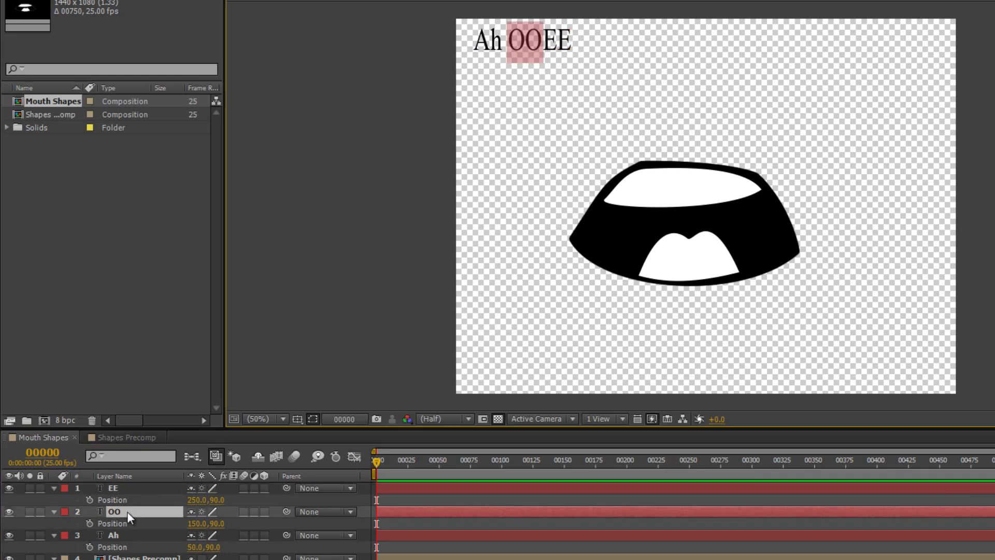
left_click(526, 39)
key("BackSpace")
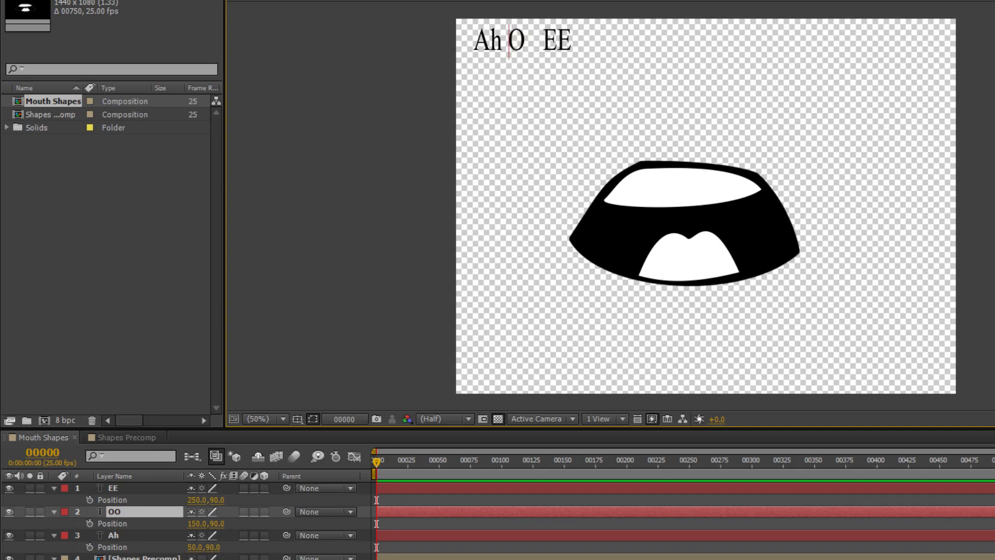
key("Escape")
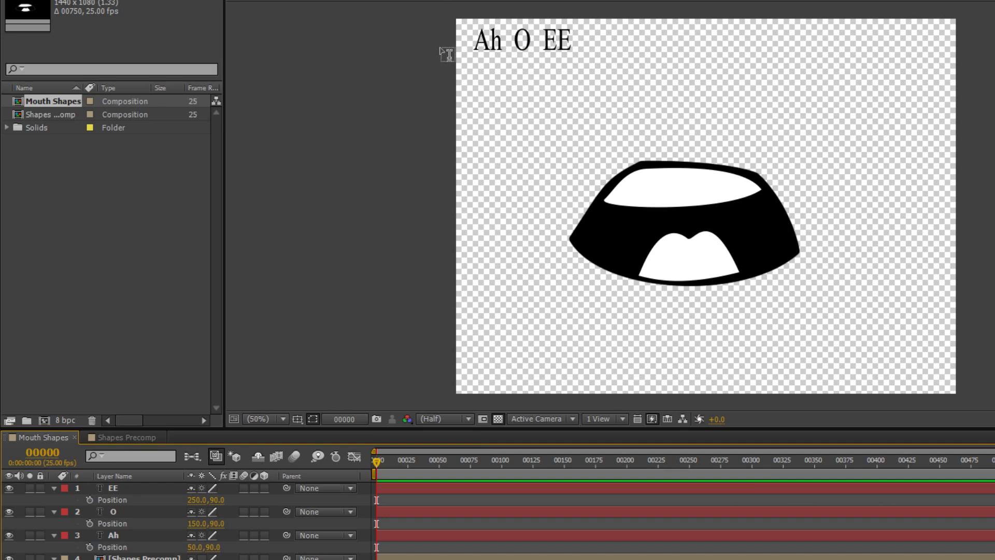
Set up the Rectangle tool with a blue stroke and no fill
key("v")
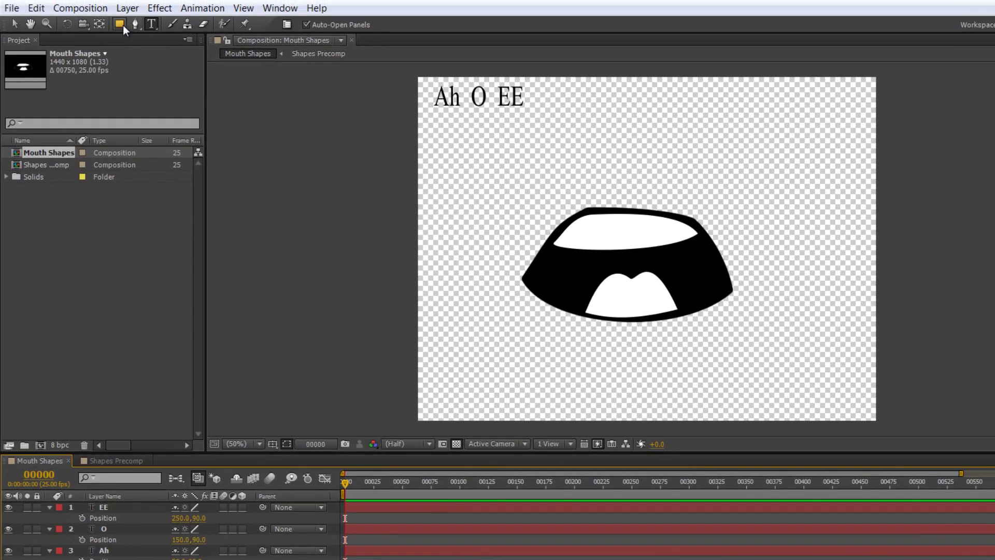
left_click(120, 23)
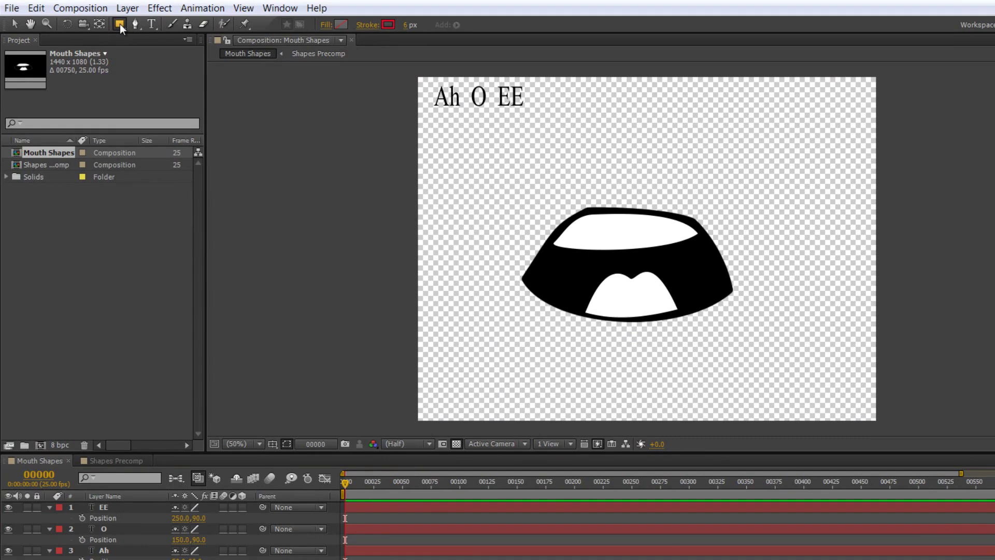
left_click(388, 24)
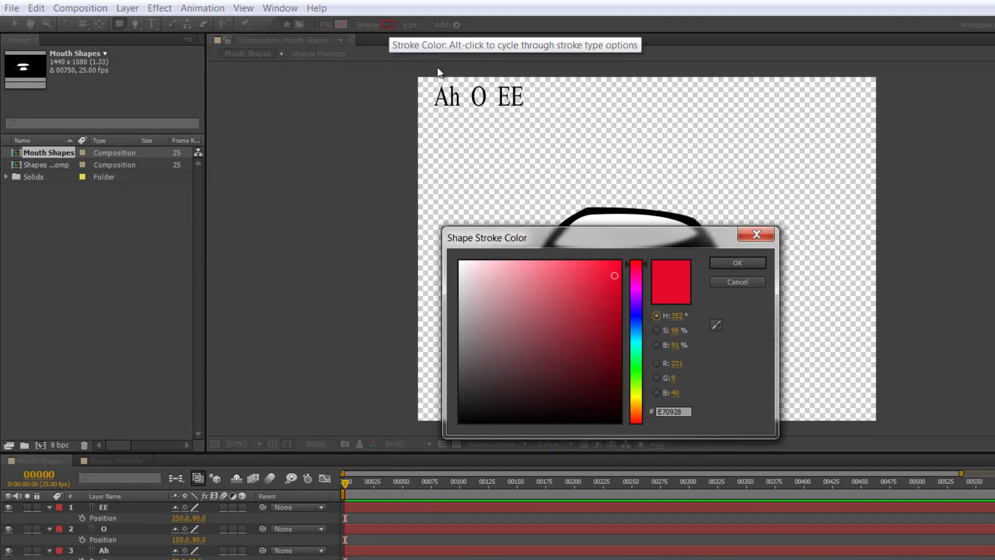
left_click(640, 310)
left_click(737, 263)
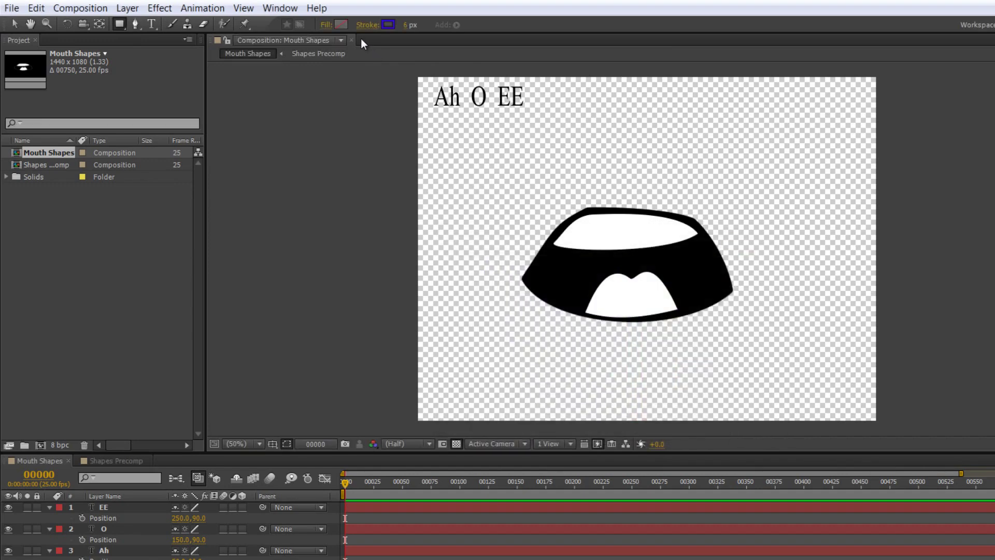
left_click(326, 26)
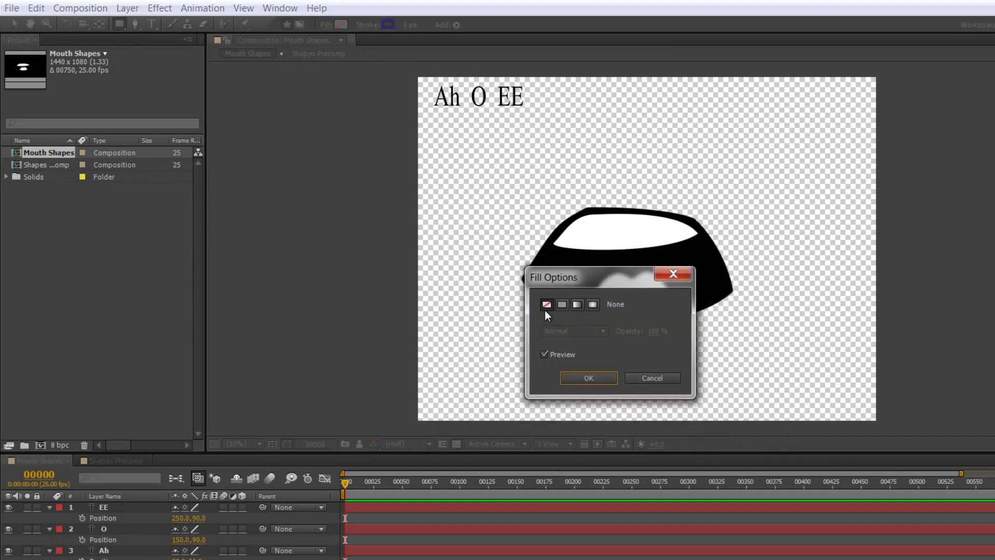
left_click(589, 377)
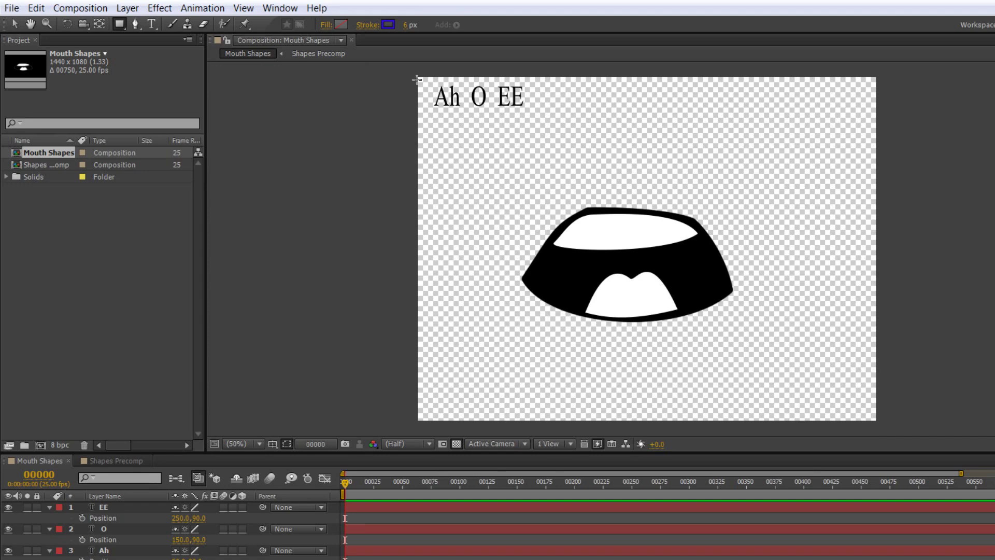
Draw a rectangle around the Ah O EE labels and give it a 10 px stroke
left_click_drag(418, 78, 538, 113)
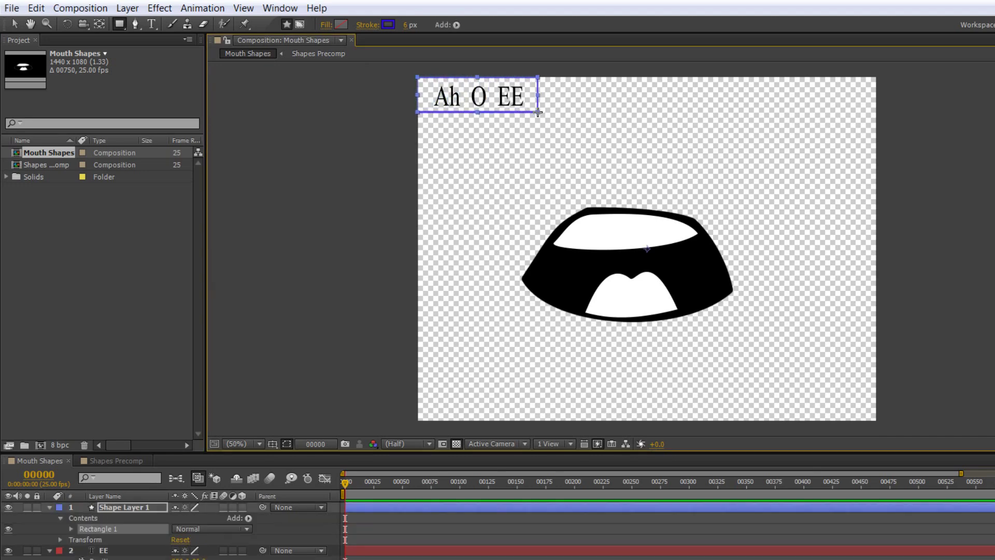
left_click(405, 25)
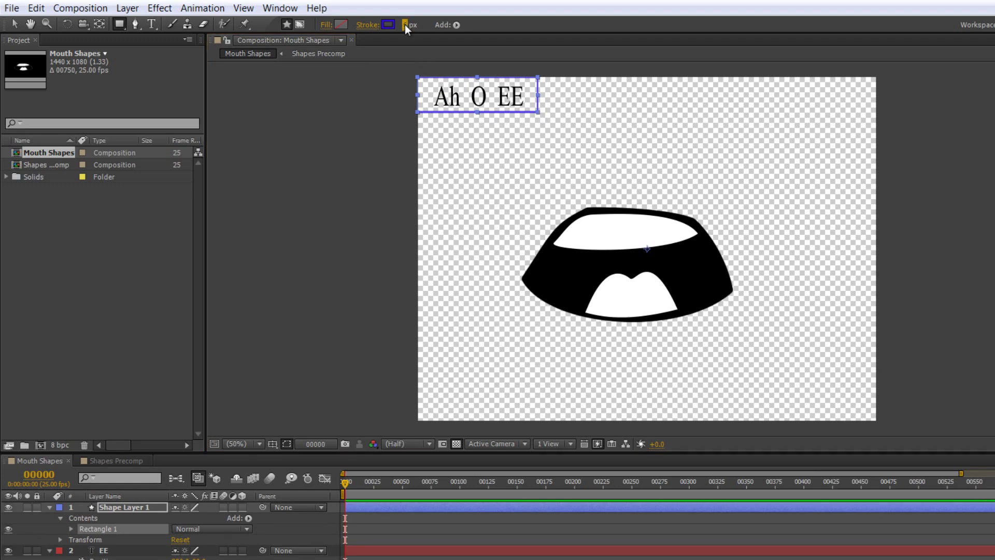
type("10")
key("Return")
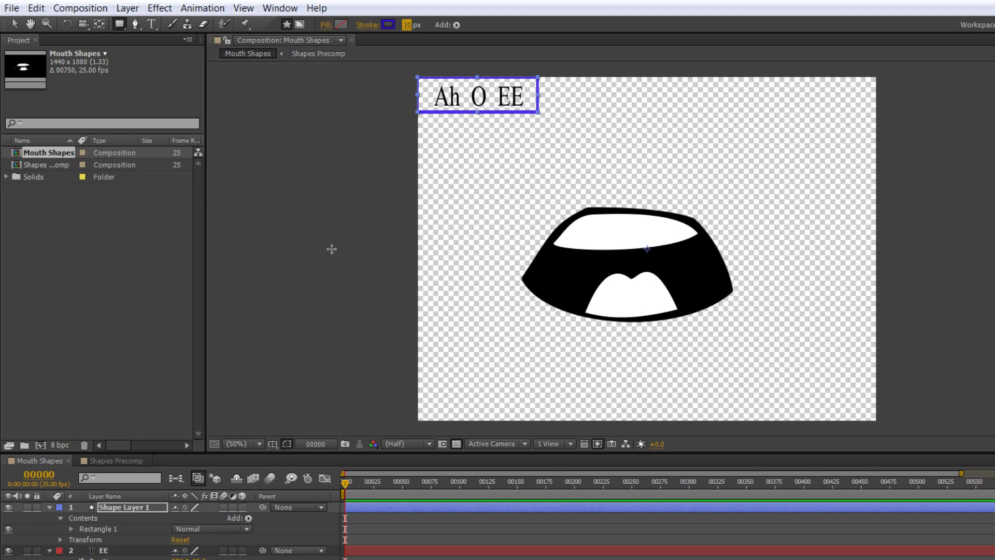
Collapse Shape Layer 1's properties and select the O text layer
left_click(50, 507)
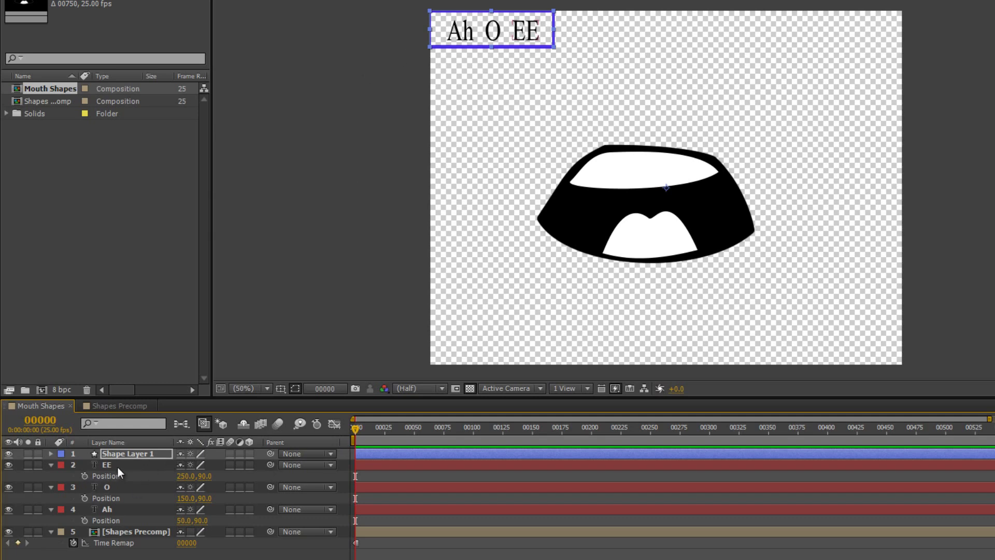
left_click(115, 501)
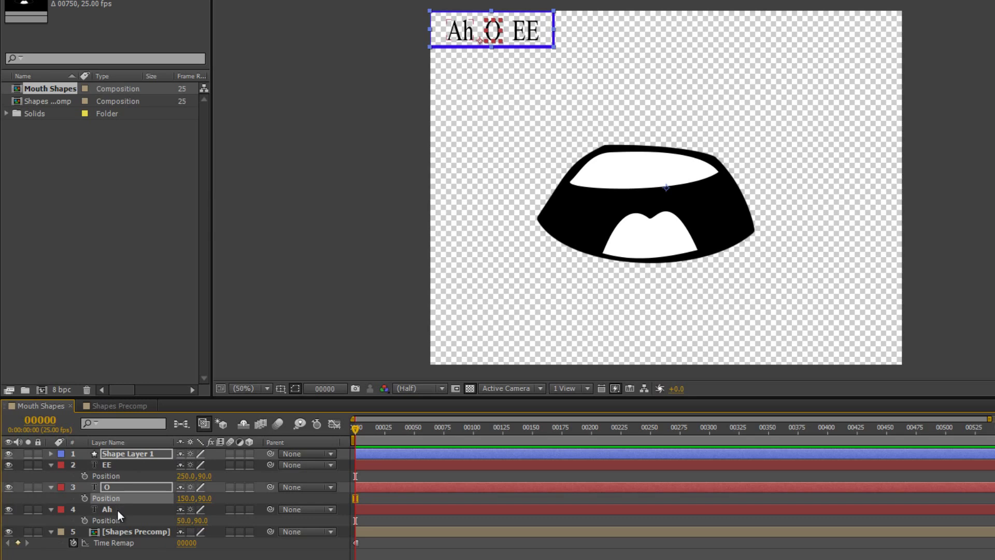
Make the rectangle and three text labels locked guide layers, then hide them as shy layers
left_click(117, 511)
left_click(126, 455, "shift")
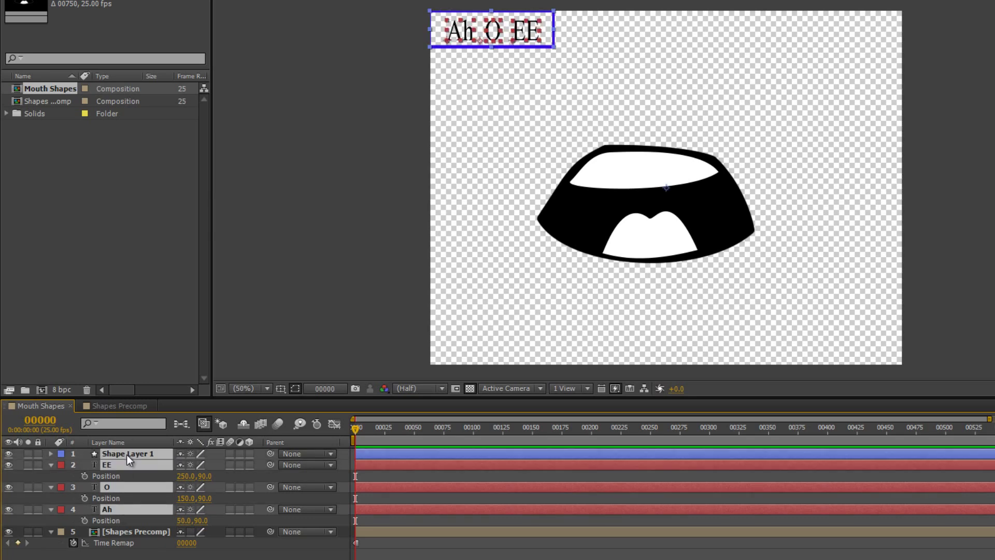
right_click(126, 455)
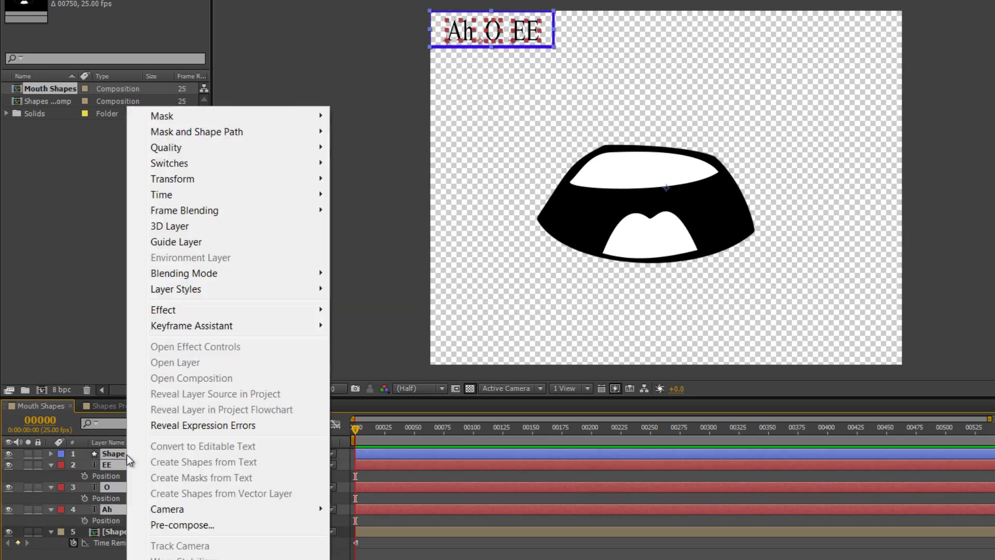
left_click(169, 242)
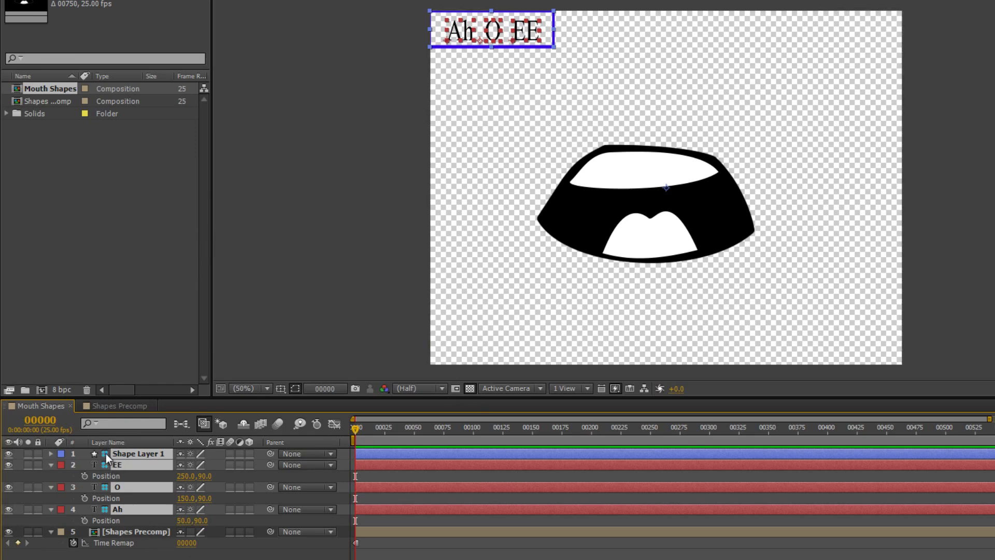
left_click_drag(35, 453, 36, 510)
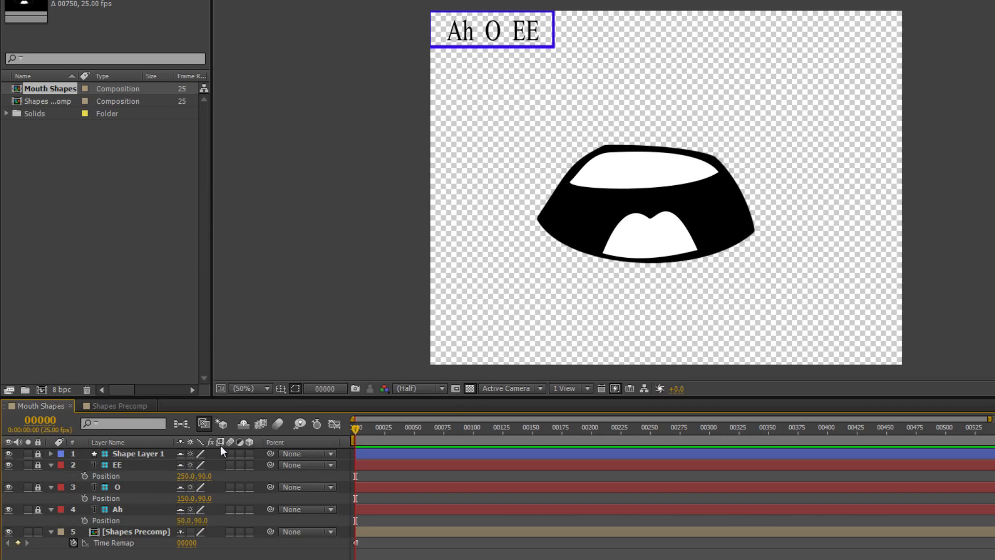
left_click(242, 423)
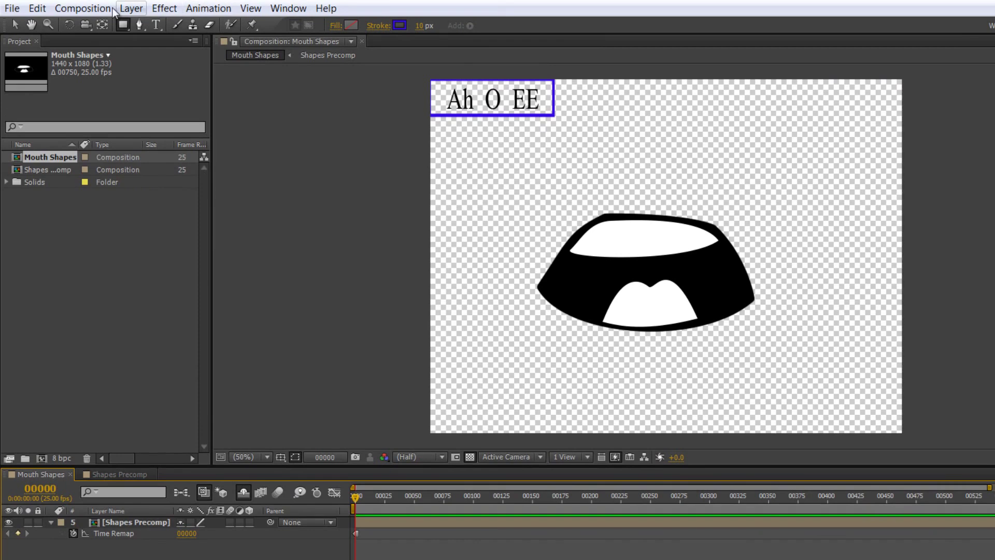
Draw a small red-stroked rectangle framing the Ah label as Shape Layer 2
left_click(400, 25)
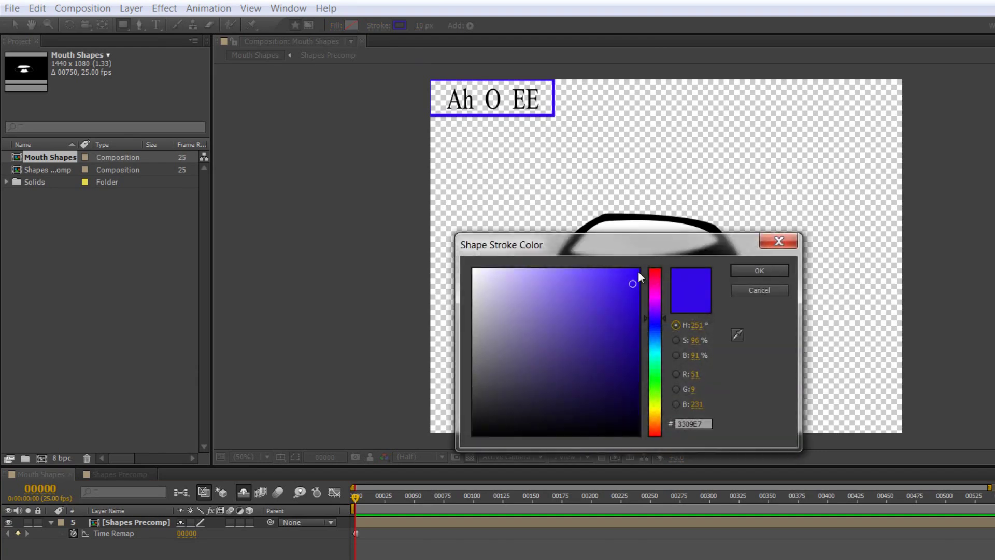
left_click(655, 273)
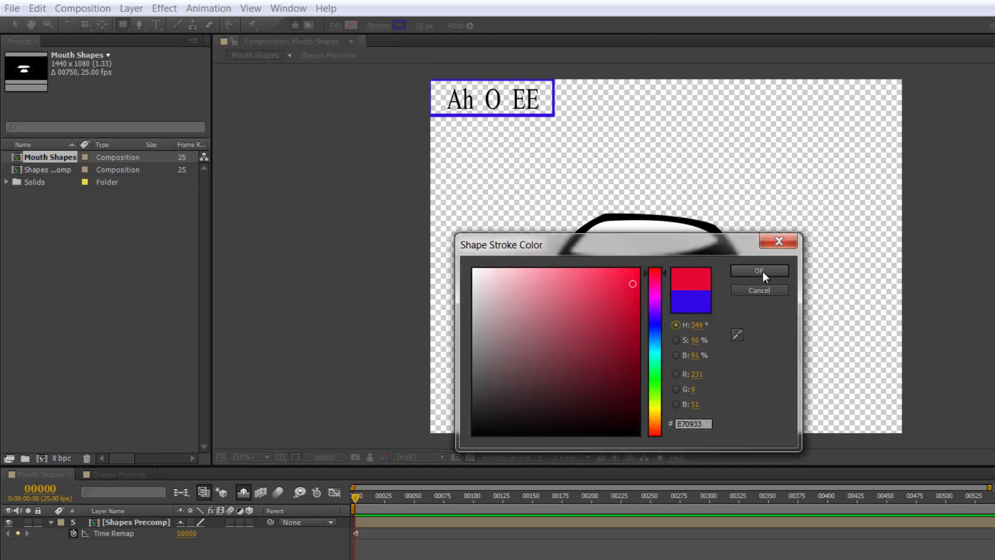
left_click(760, 271)
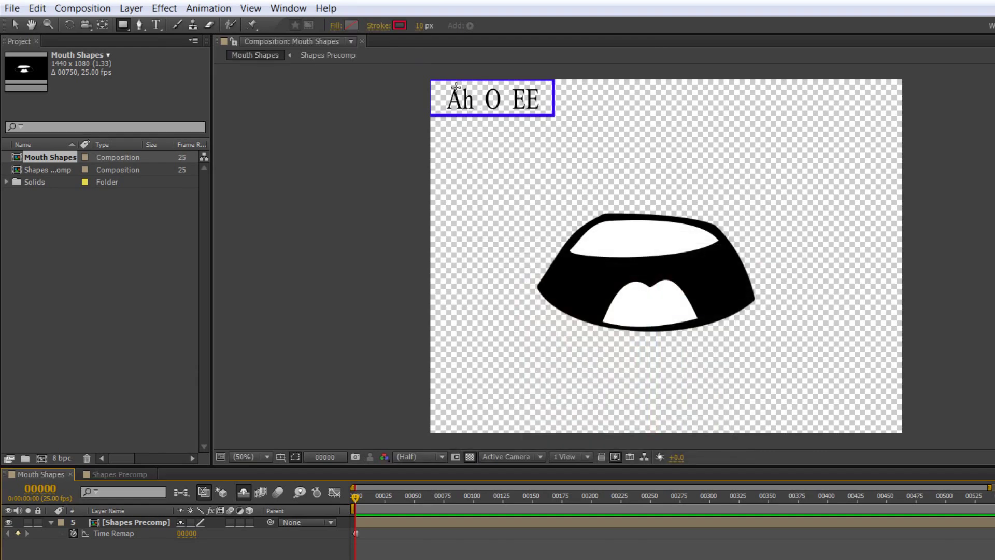
mouse_move(436, 83)
left_mouse_down()
mouse_move(464, 111)
mouse_move(480, 113)
left_mouse_up()
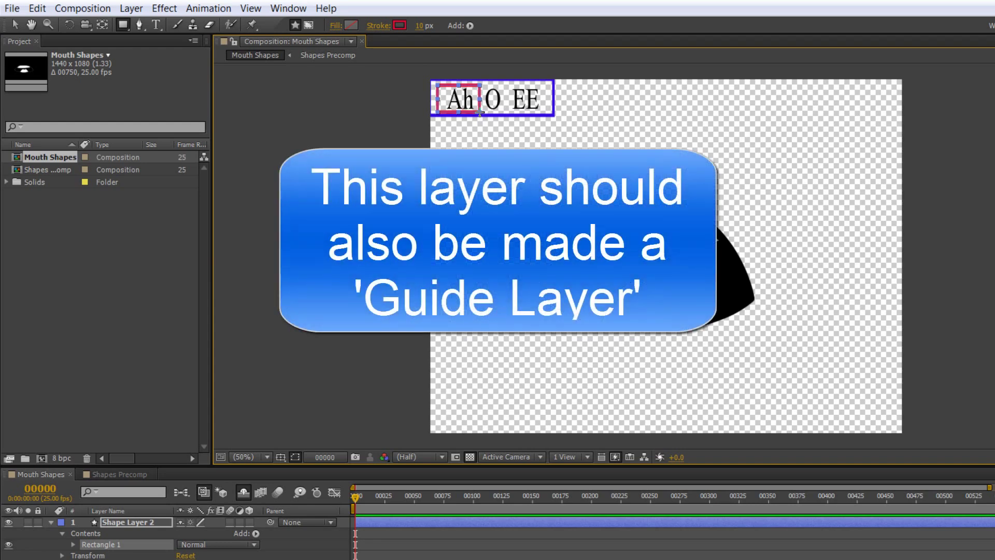
left_click_drag(480, 113, 469, 113)
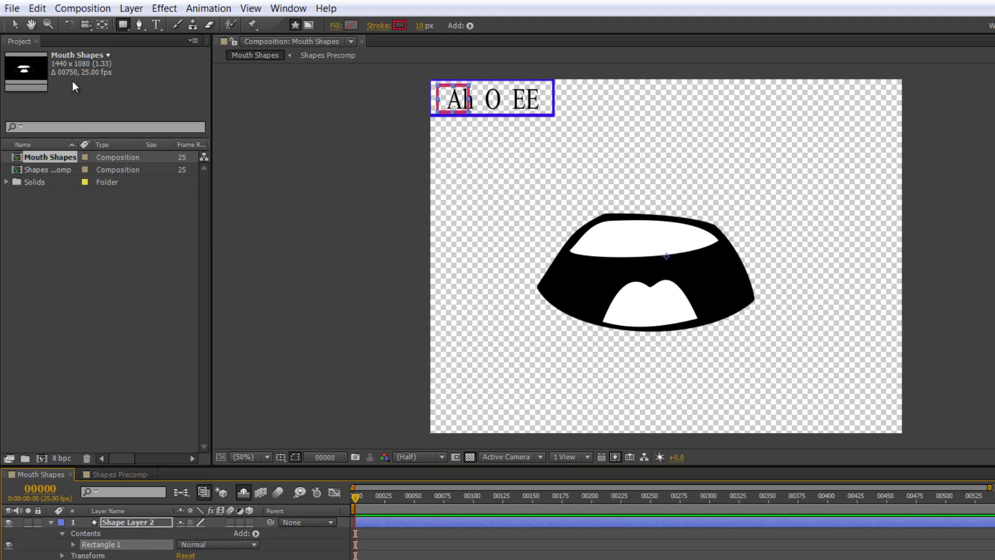
left_click(103, 27)
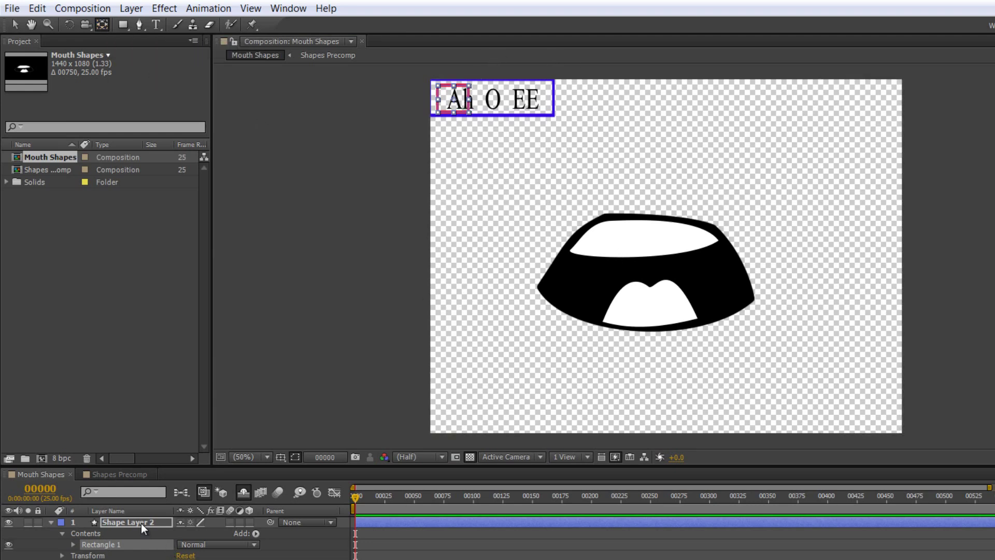
left_click(143, 539)
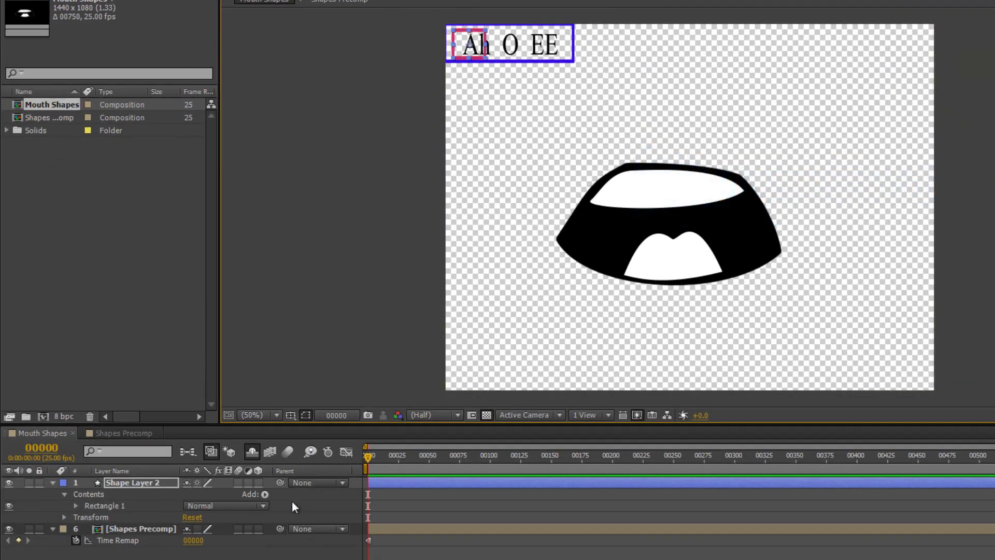
Give Shape Layer 2's Scale the expression [100,100]
key("Return")
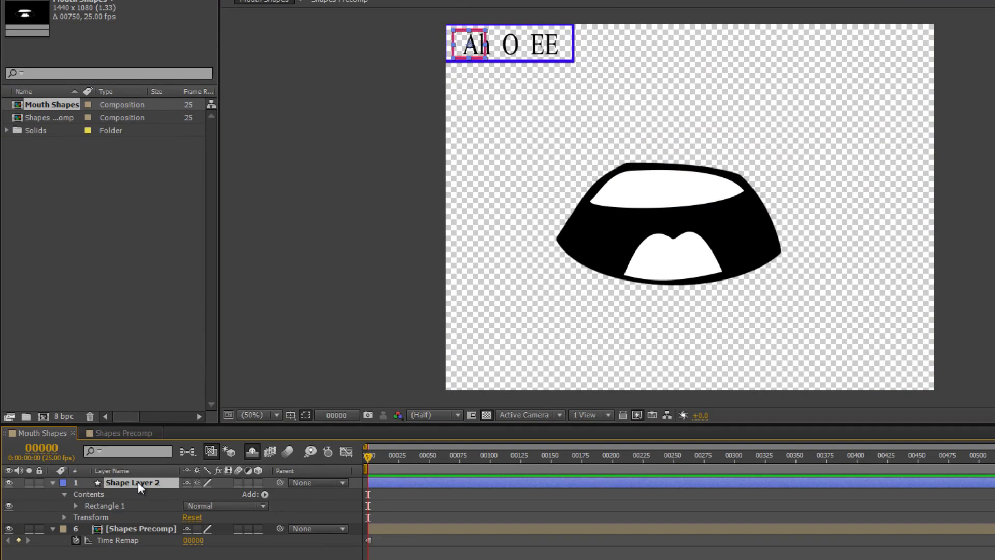
key("s")
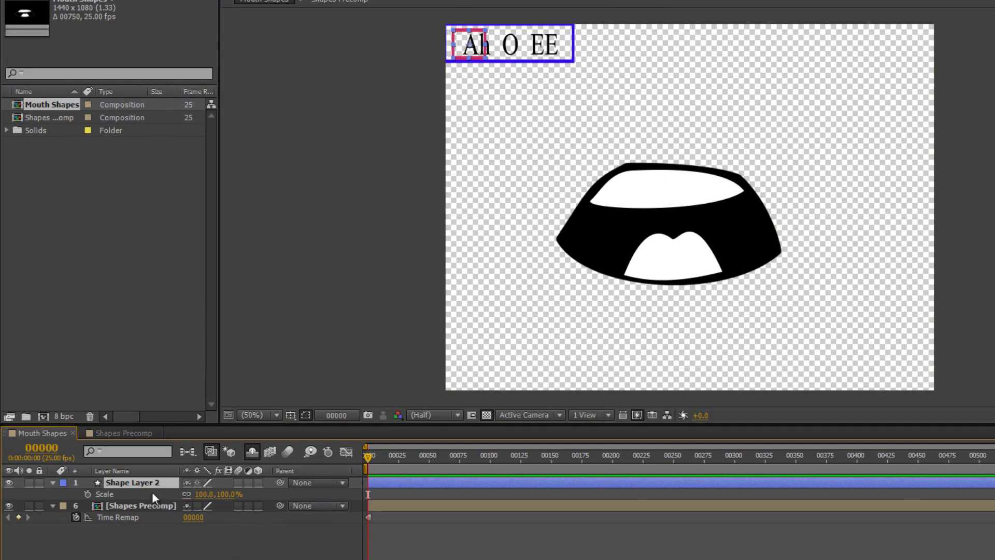
left_click(87, 494, "alt")
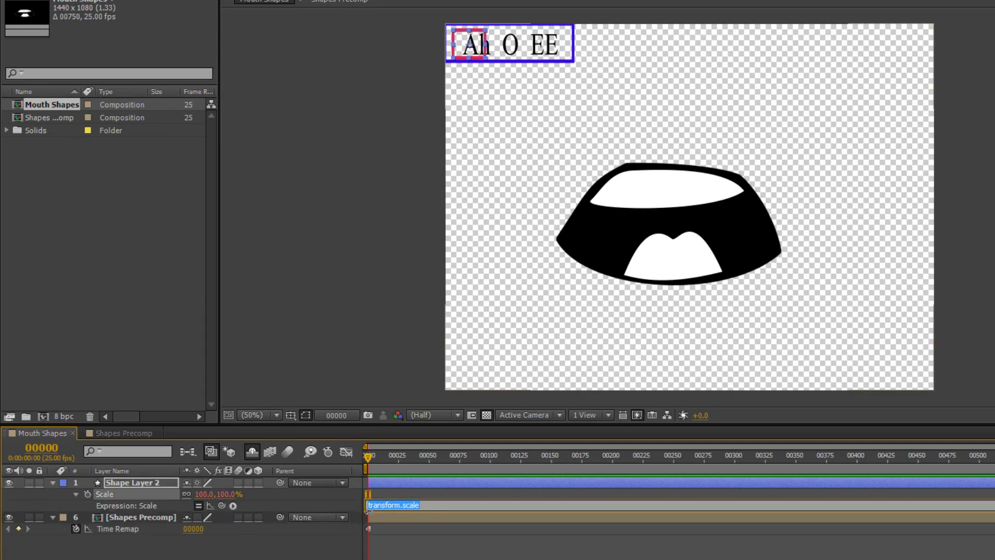
key("BackSpace")
type("[100")
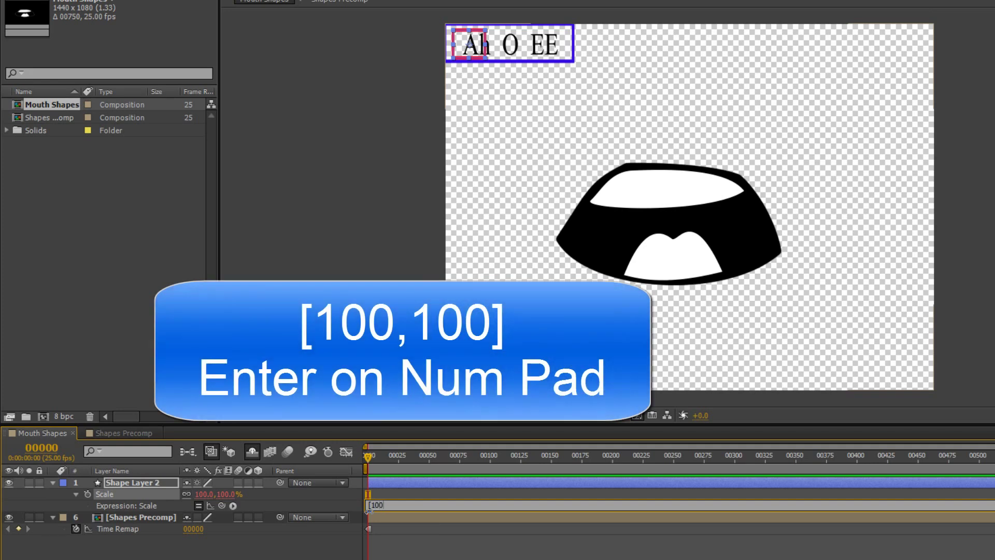
type(",100]")
key("KP_Enter")
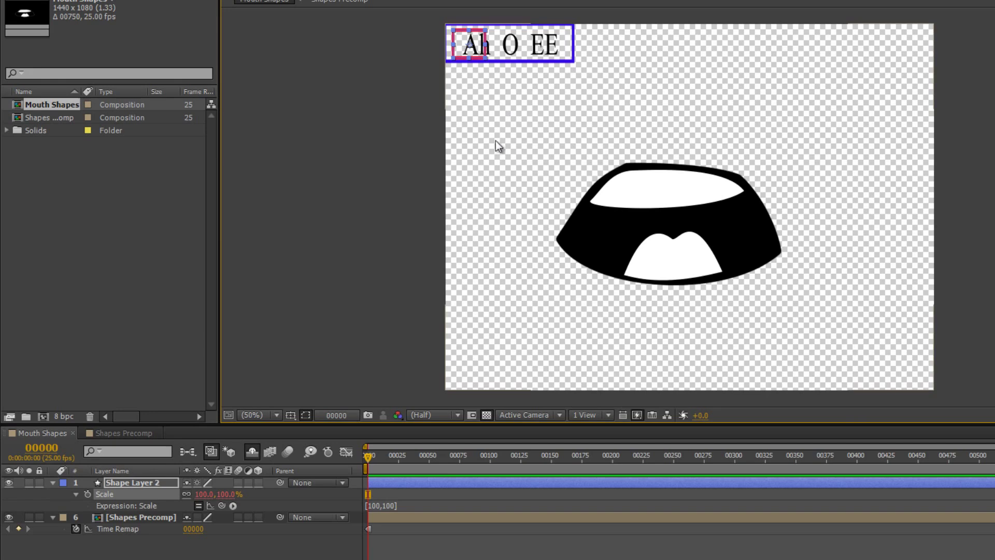
Move the red box to position 91.0, 57.0, centred over the Ah label
left_click(134, 482)
key("p")
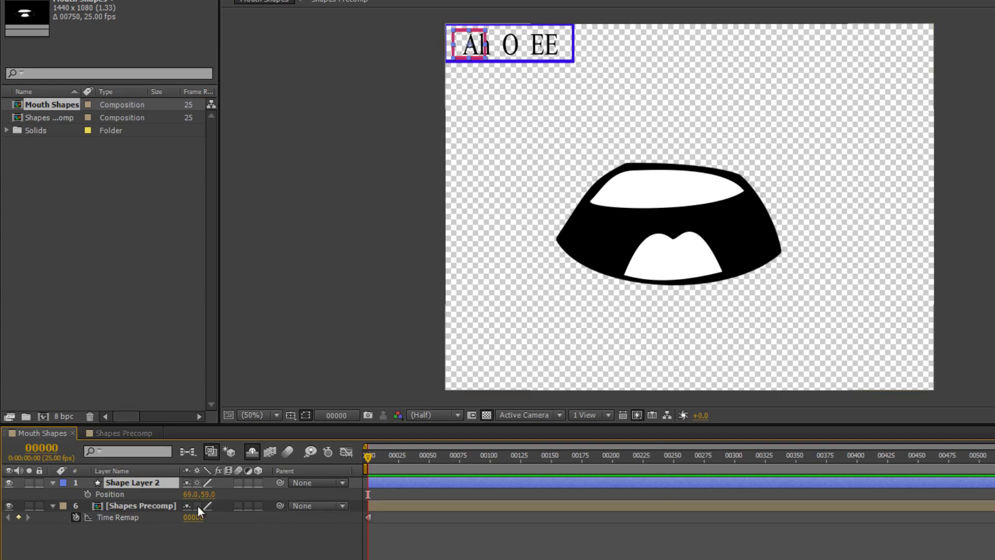
left_click(209, 494)
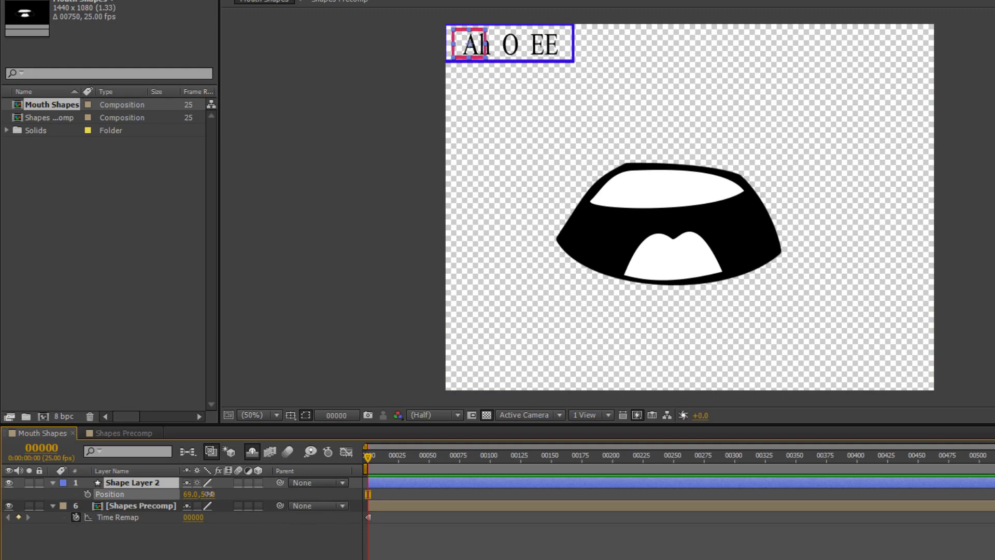
mouse_move(209, 494)
left_mouse_down()
mouse_move(196, 494)
mouse_move(207, 499)
left_mouse_up()
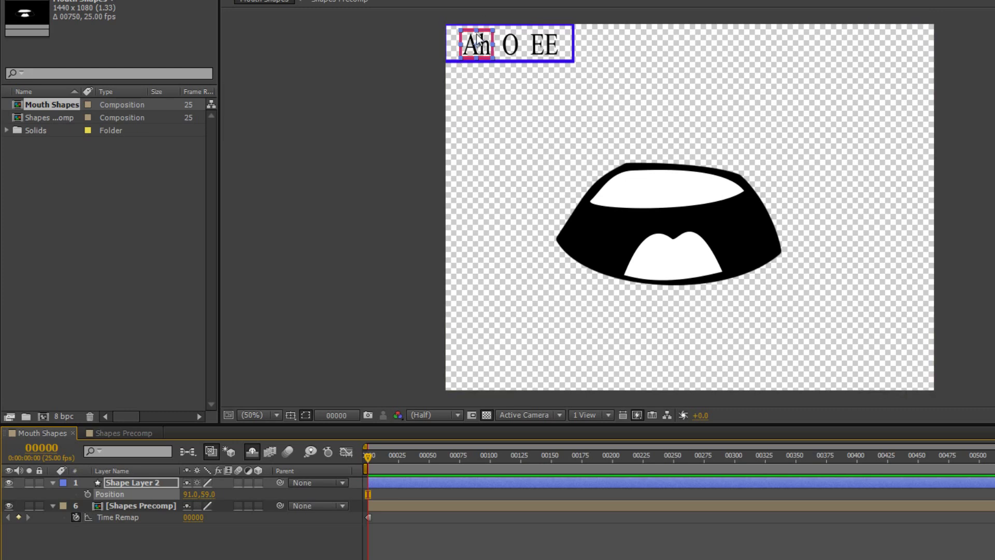
mouse_move(481, 57)
left_mouse_down()
mouse_move(483, 98)
mouse_move(524, 75)
mouse_move(480, 47)
left_mouse_up()
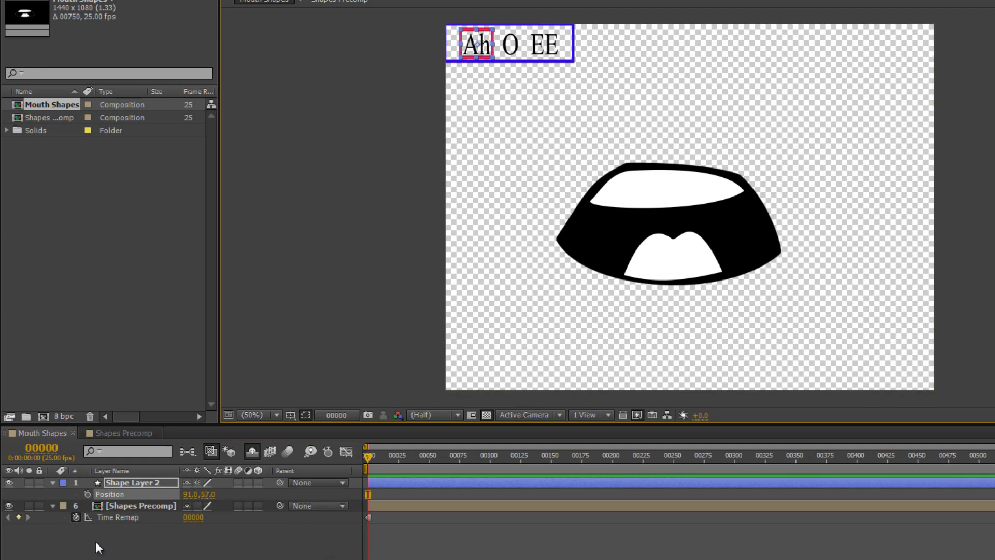
Add a Position expression fixing the box's y value at 57, then drag the box sideways to test
left_click(87, 494, "alt")
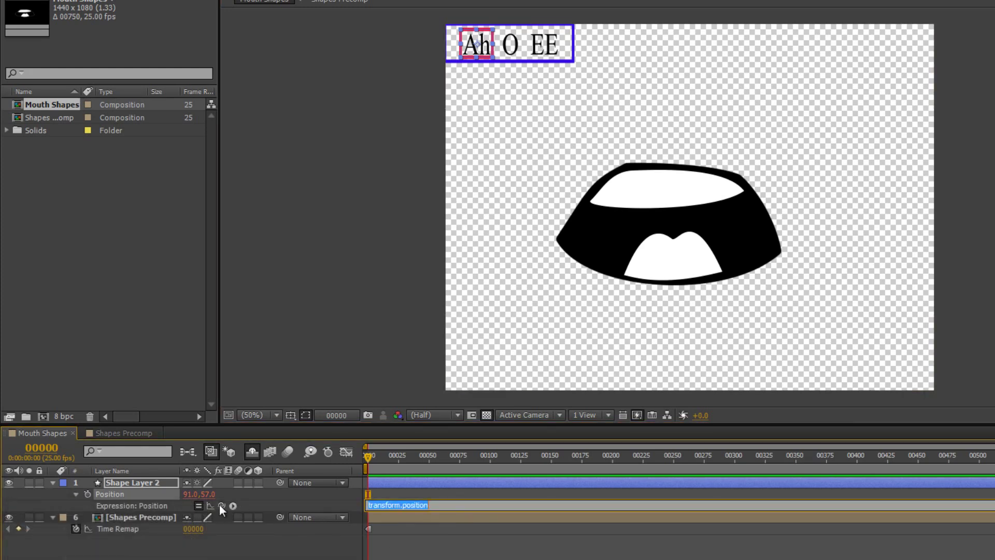
left_click_drag(220, 505, 194, 494)
left_click(415, 507)
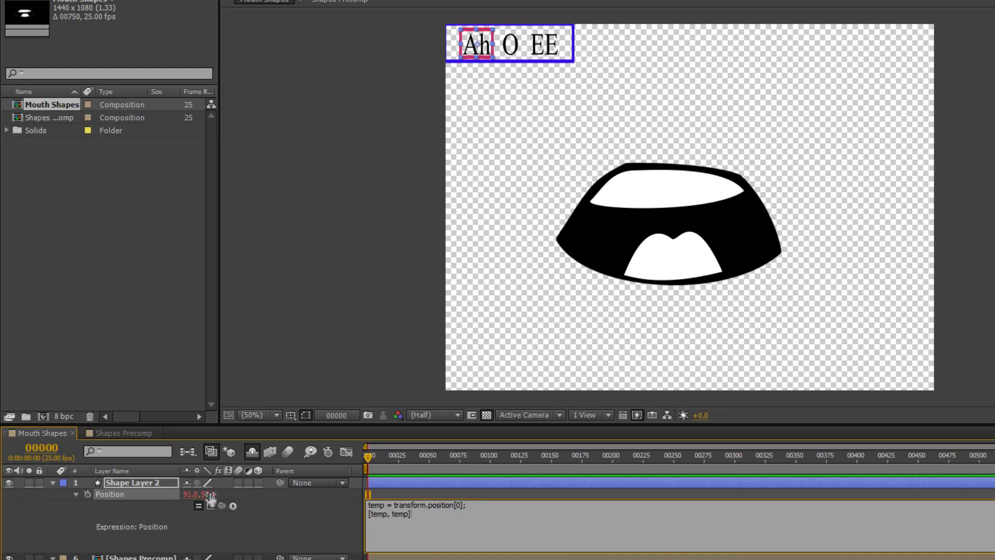
double_click(395, 516)
type("57")
key("KP_Enter")
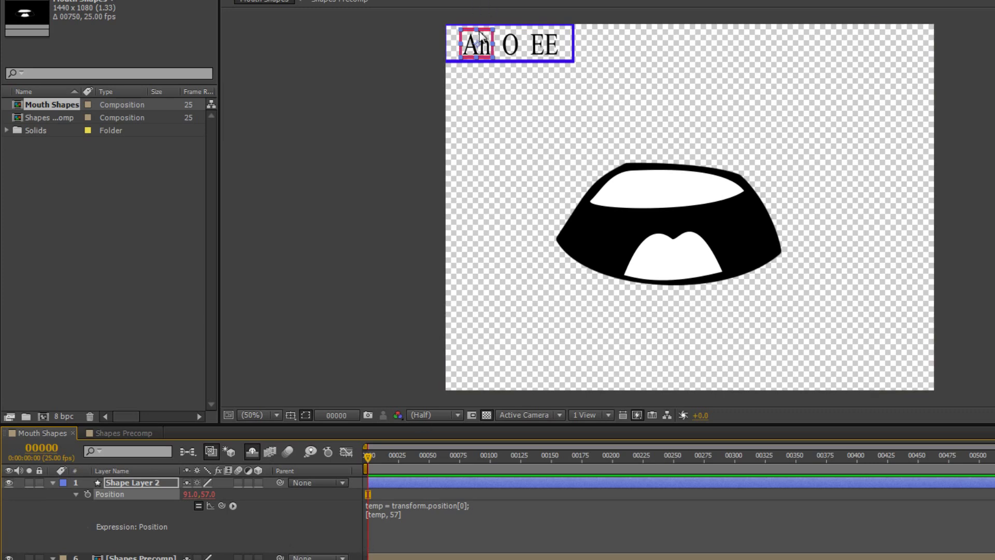
left_click_drag(478, 42, 477, 163)
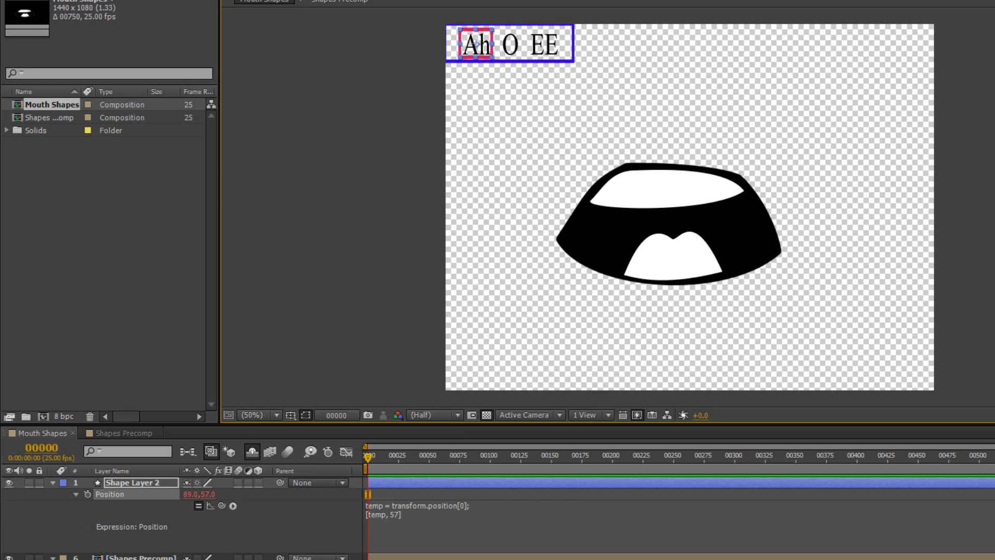
Finish naming Shape Layer 2 and add a Slider Control effect to it
left_click(133, 483)
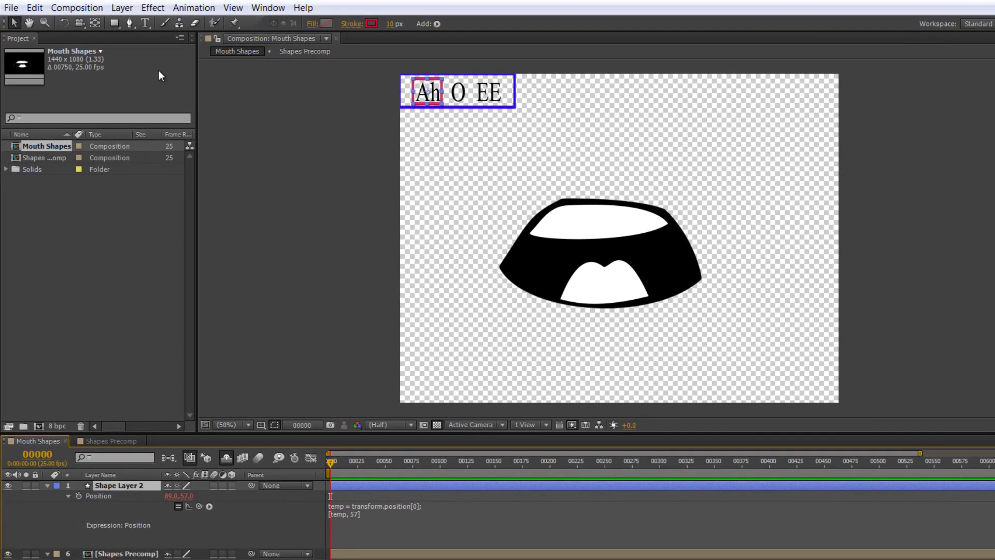
left_click(156, 12)
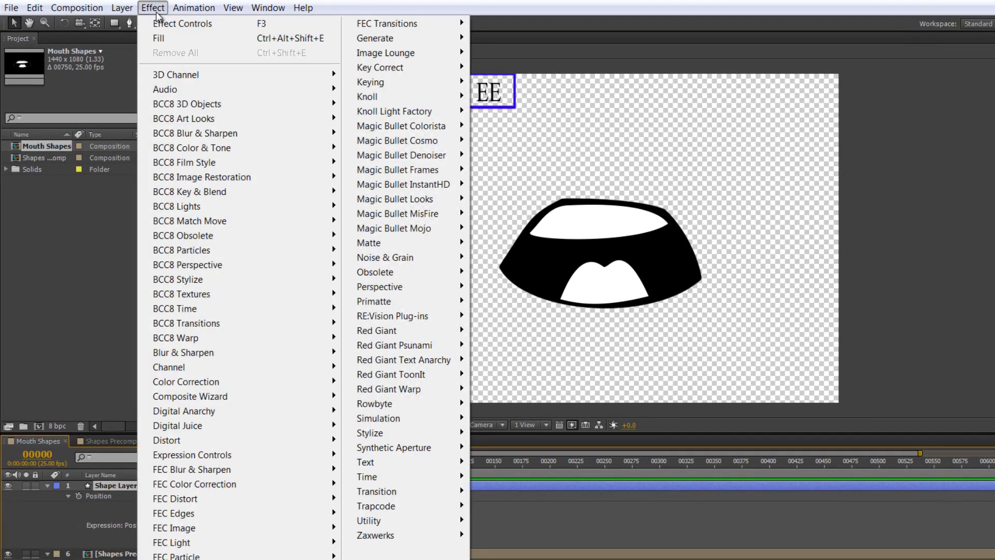
mouse_move(216, 459)
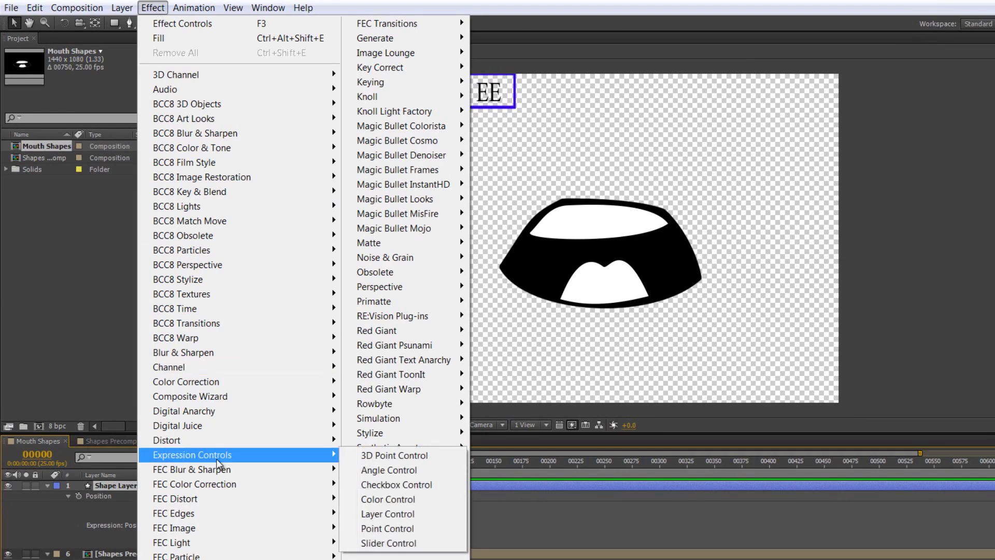
left_click(393, 543)
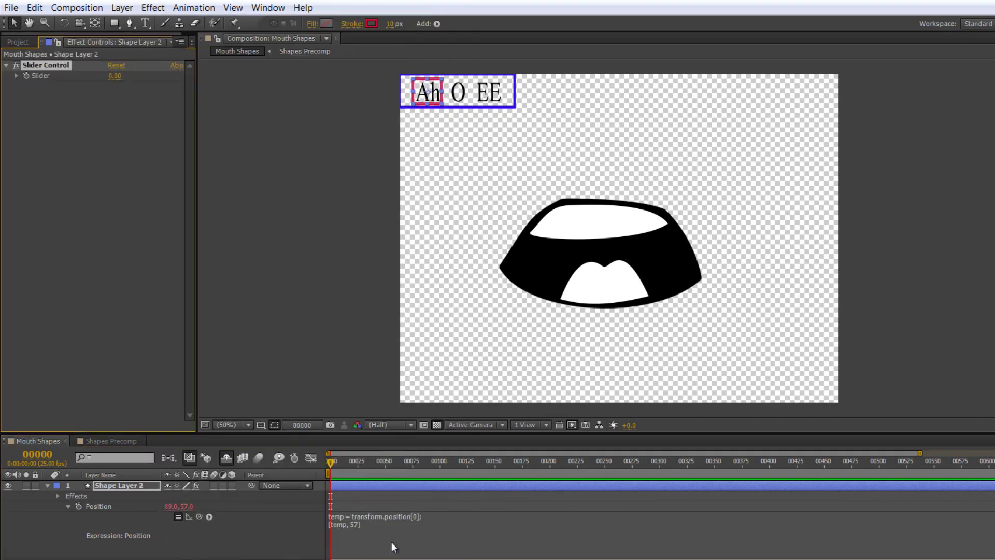
Set the Slider range to 0–3 in Edit Value, then nudge the slider to test it
left_click(129, 487)
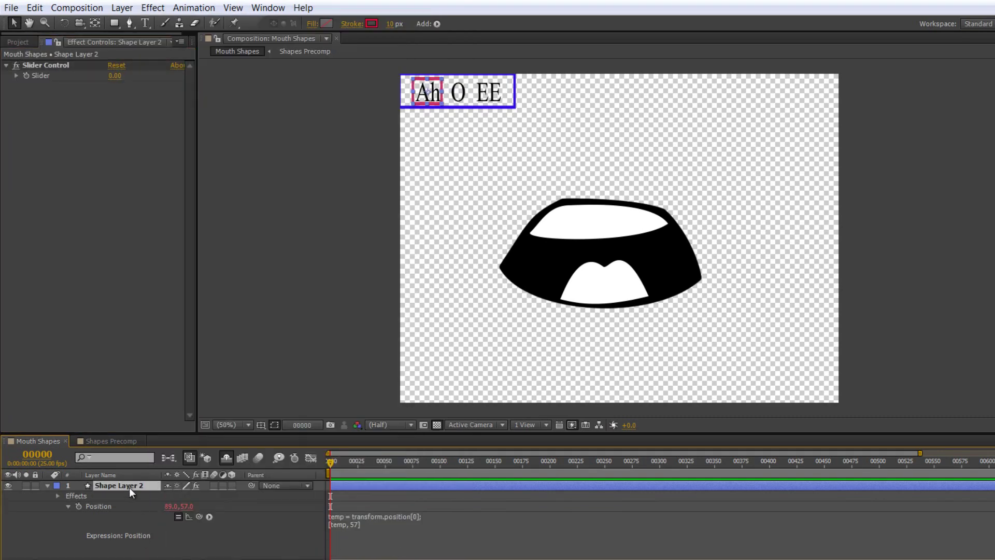
left_click(57, 41)
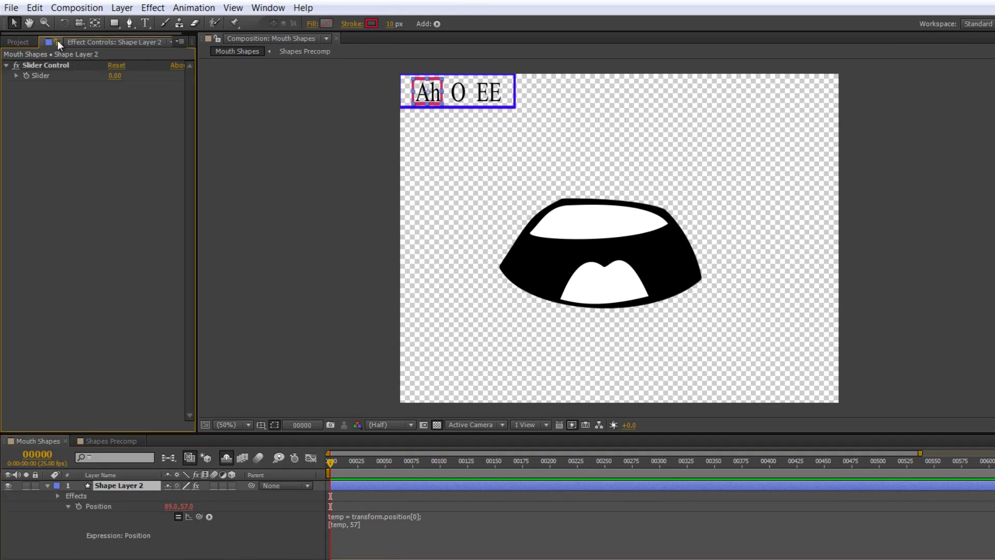
right_click(48, 76)
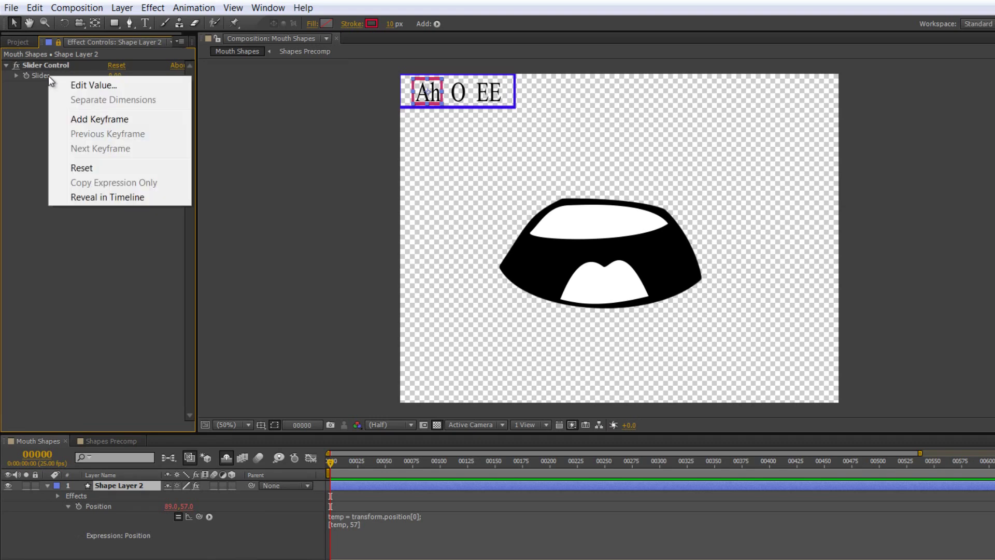
left_click(80, 86)
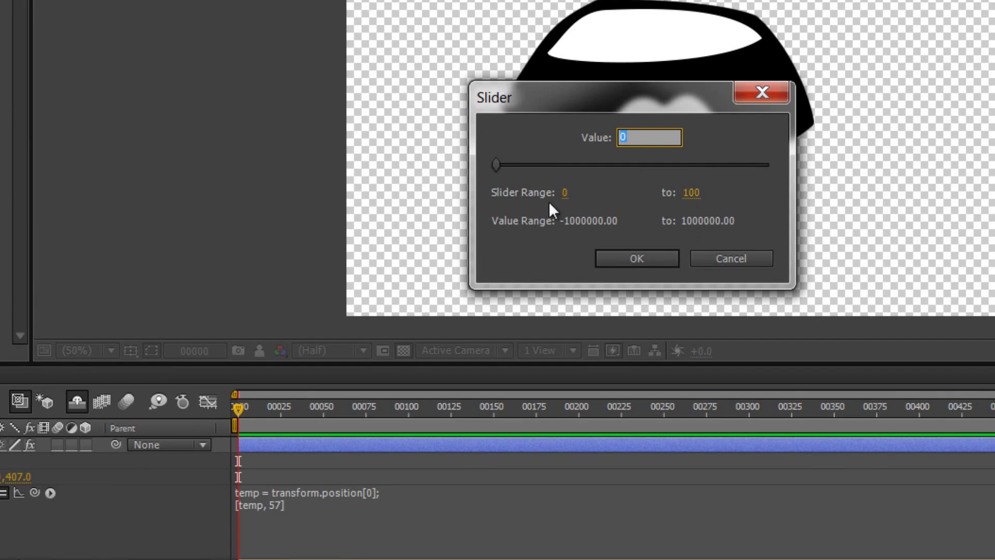
left_click(692, 193)
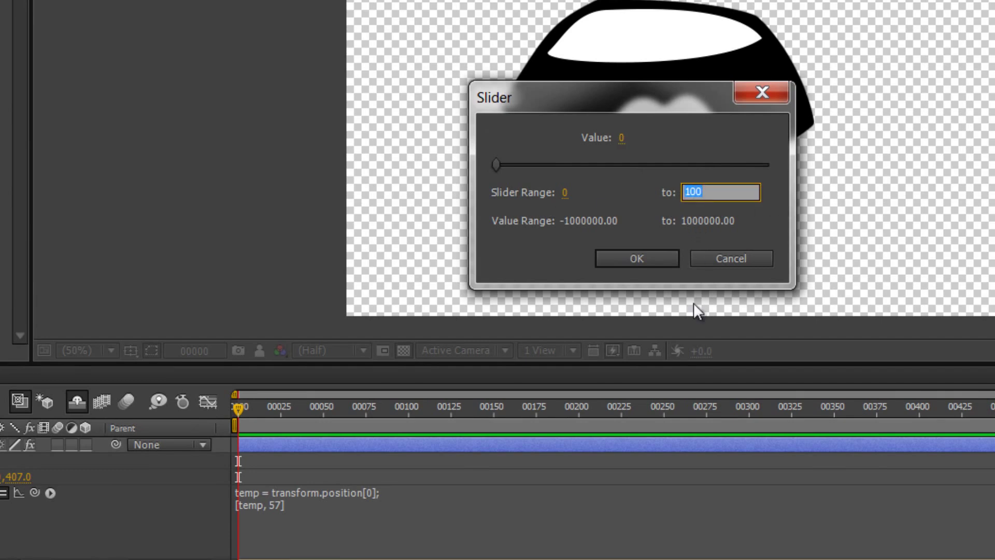
type("1")
key("Return")
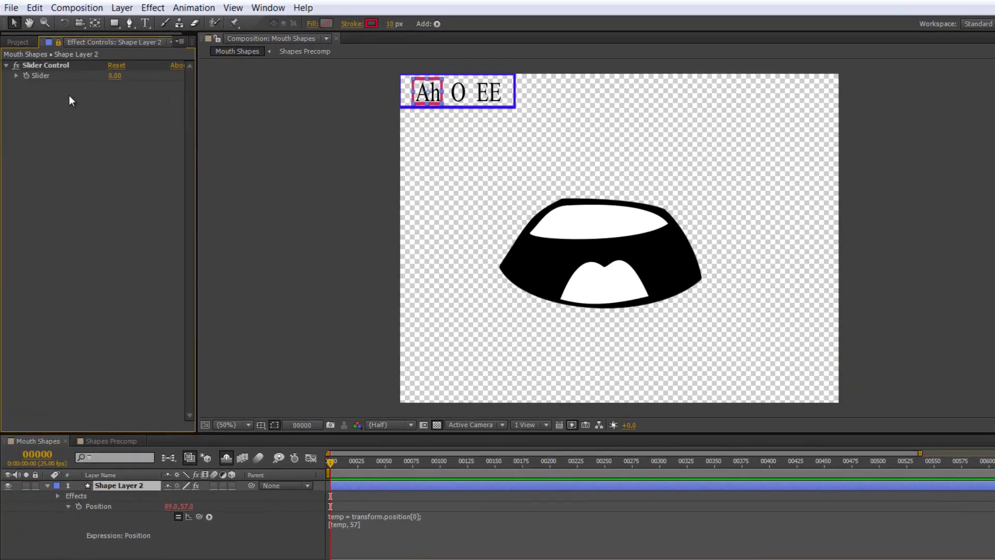
left_click(16, 75)
left_click_drag(35, 92, 62, 93)
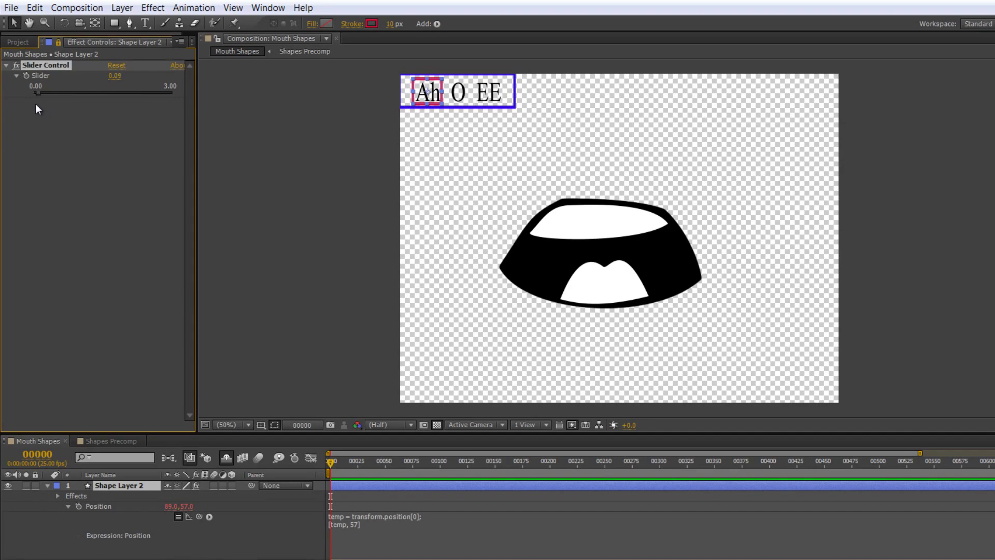
key("Return")
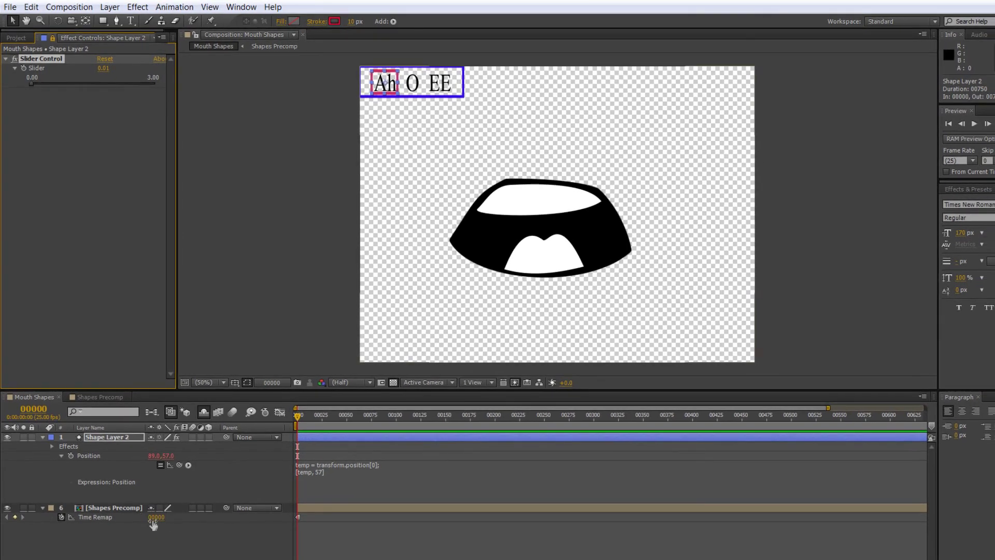
Add a Time Remap expression on Shapes Precomp pick-whipped to Shape Layer 2's Slider
left_click(98, 397)
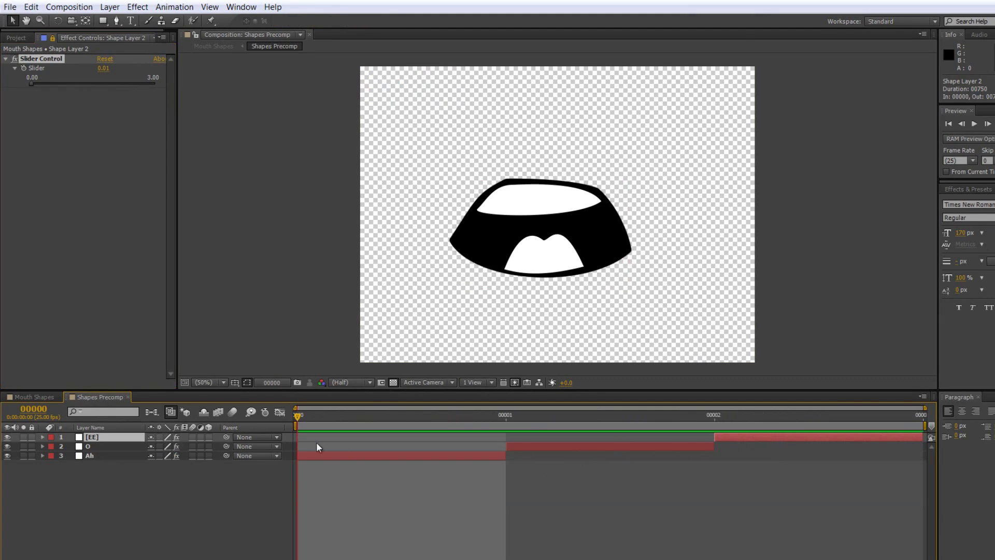
left_click(24, 396)
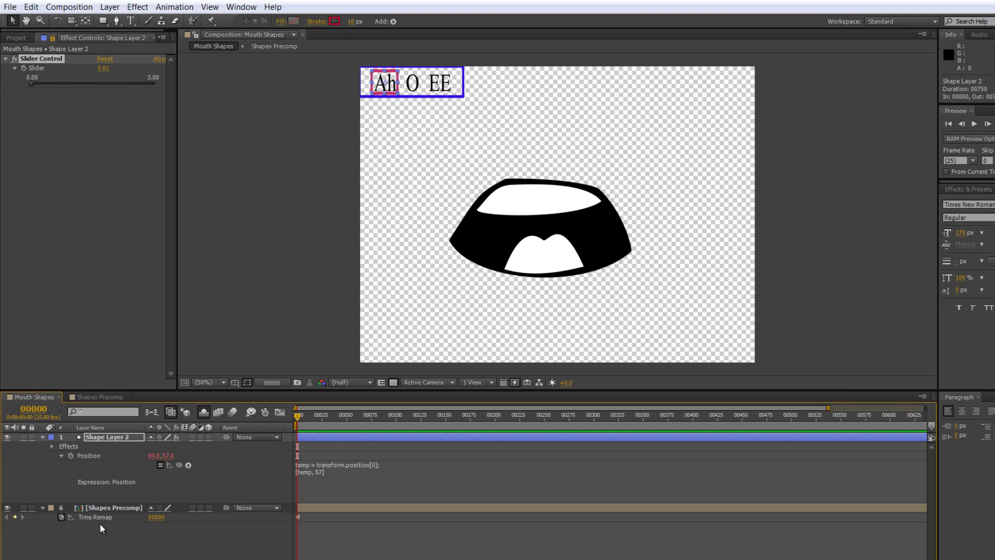
left_click(61, 517, "alt")
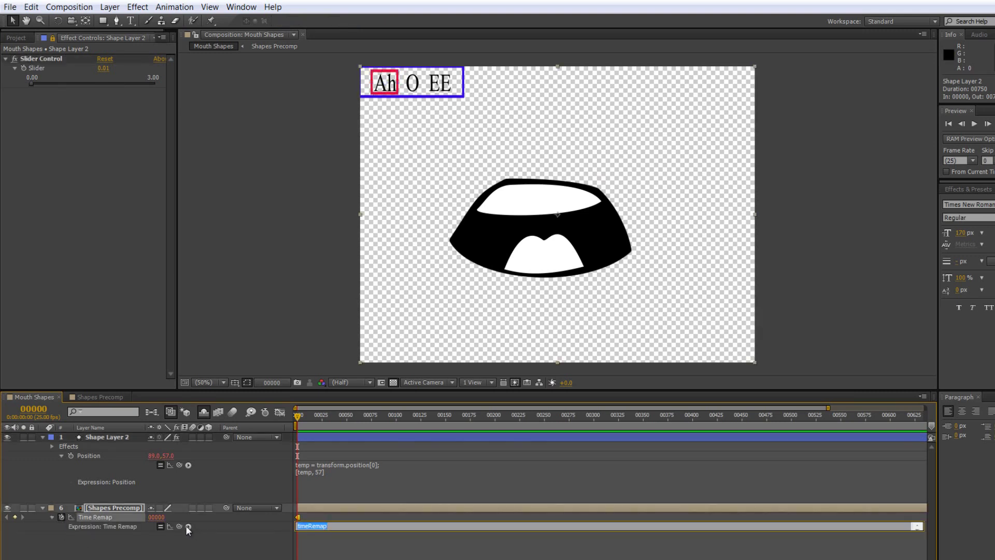
left_click_drag(180, 526, 41, 70)
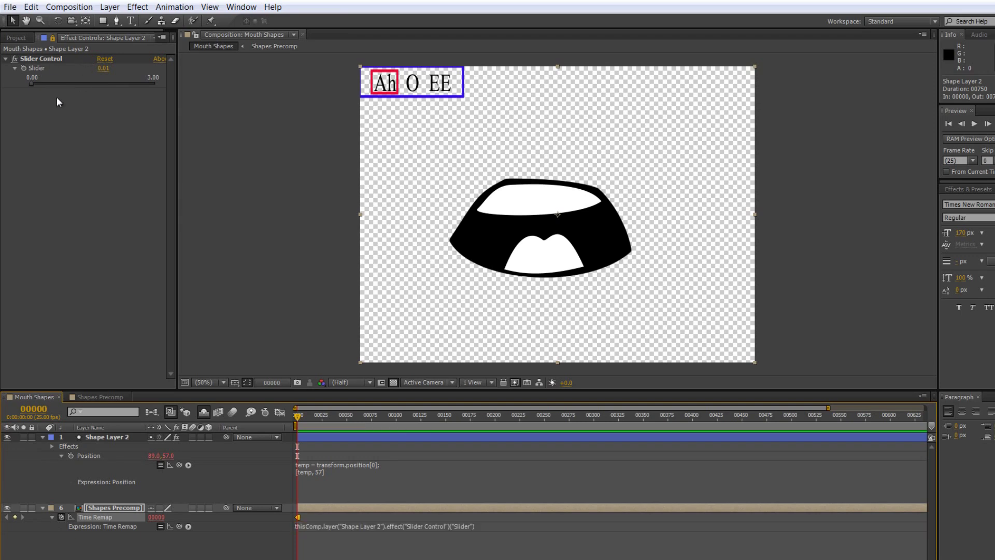
mouse_move(32, 82)
left_mouse_down()
mouse_move(46, 83)
mouse_move(20, 88)
mouse_move(44, 91)
mouse_move(27, 92)
left_mouse_up()
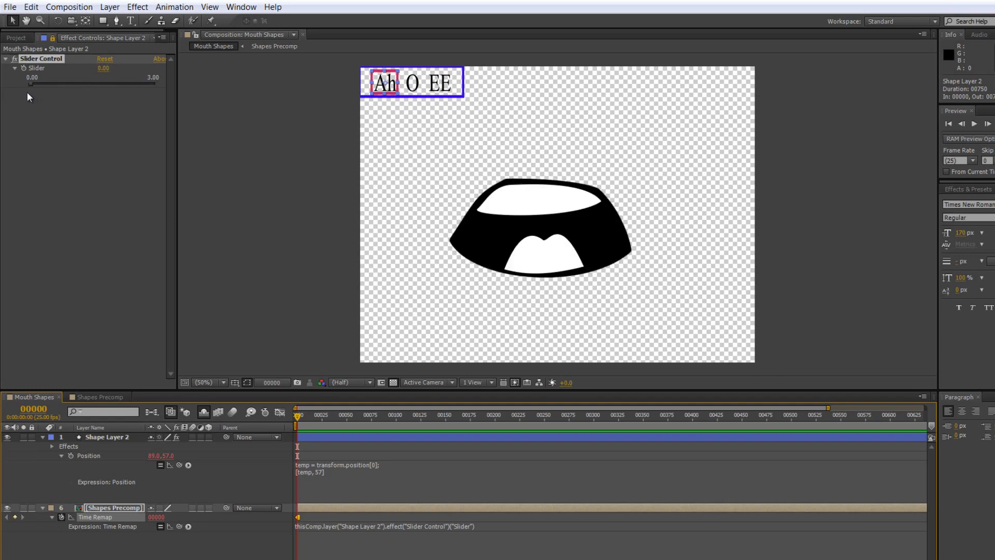
Append /25 to the Time Remap expression and scrub the slider to reach O and EE
left_click(27, 81)
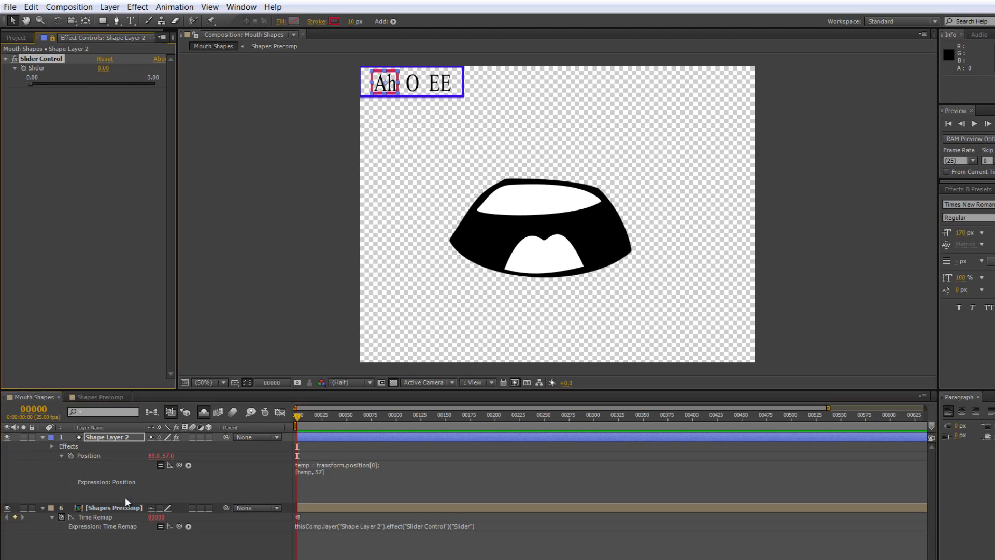
left_click(480, 527)
left_click(473, 527)
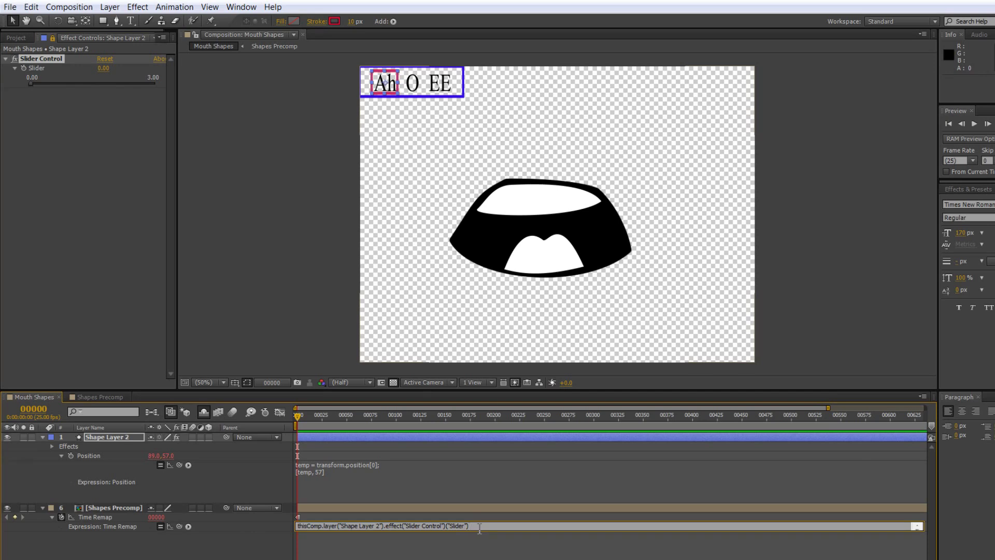
left_click(29, 158)
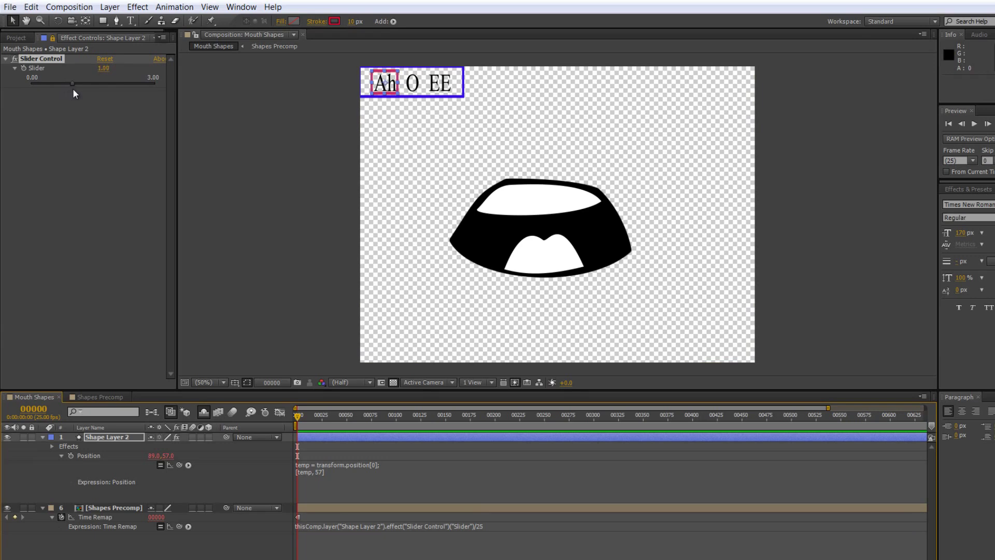
left_click_drag(73, 90, 75, 90)
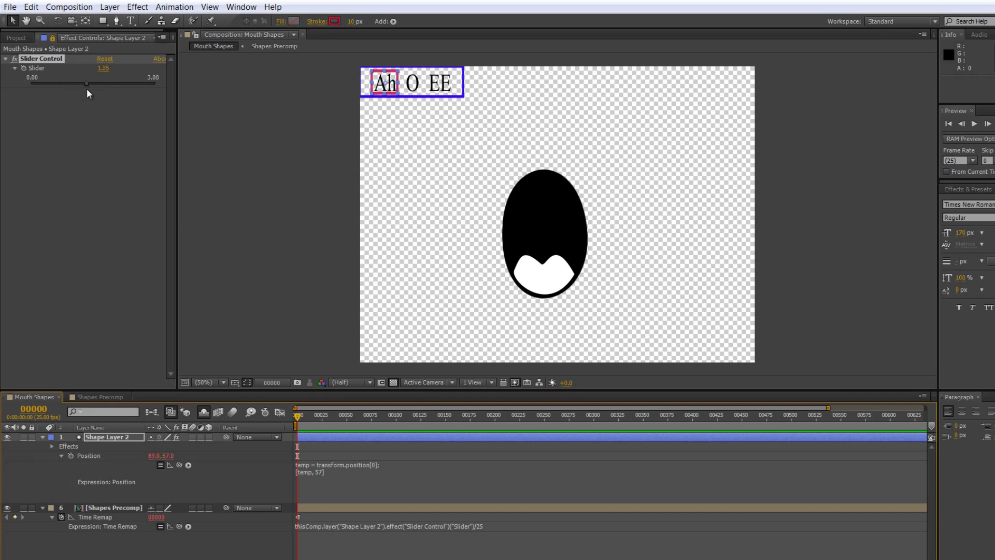
left_click_drag(113, 93, 40, 71)
Change the Slider range's upper limit to 2, giving a 0–2 range
right_click(39, 69)
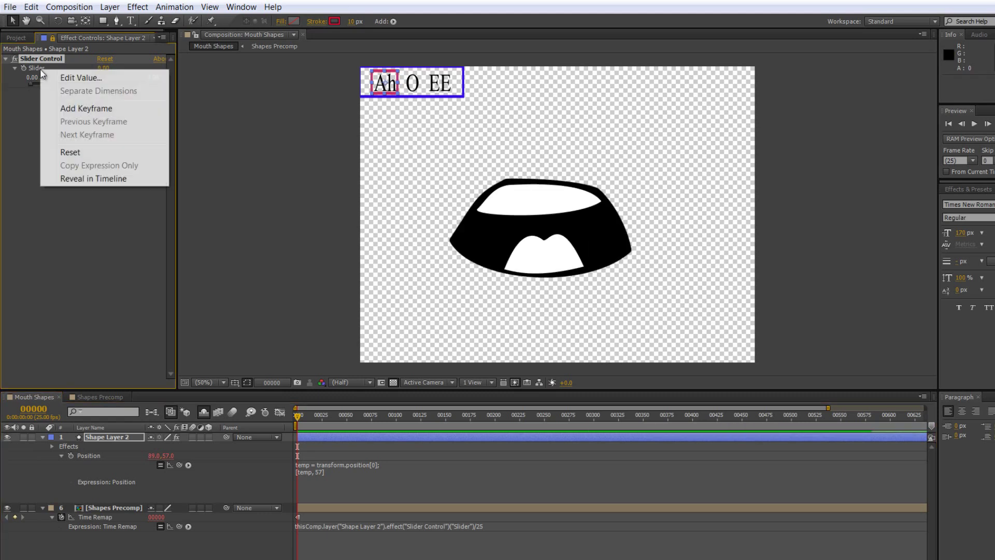
left_click(73, 75)
left_click(556, 290)
type("2")
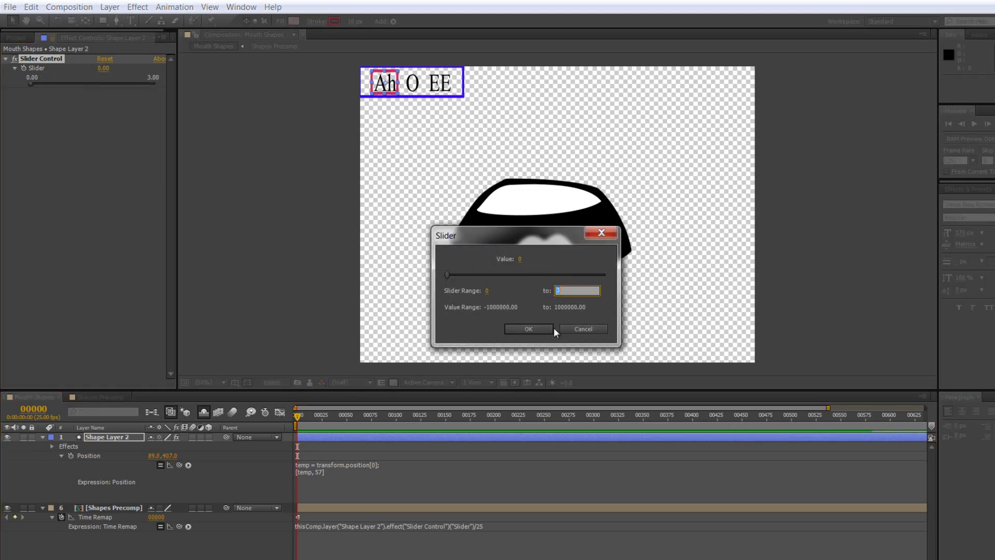
left_click(552, 329)
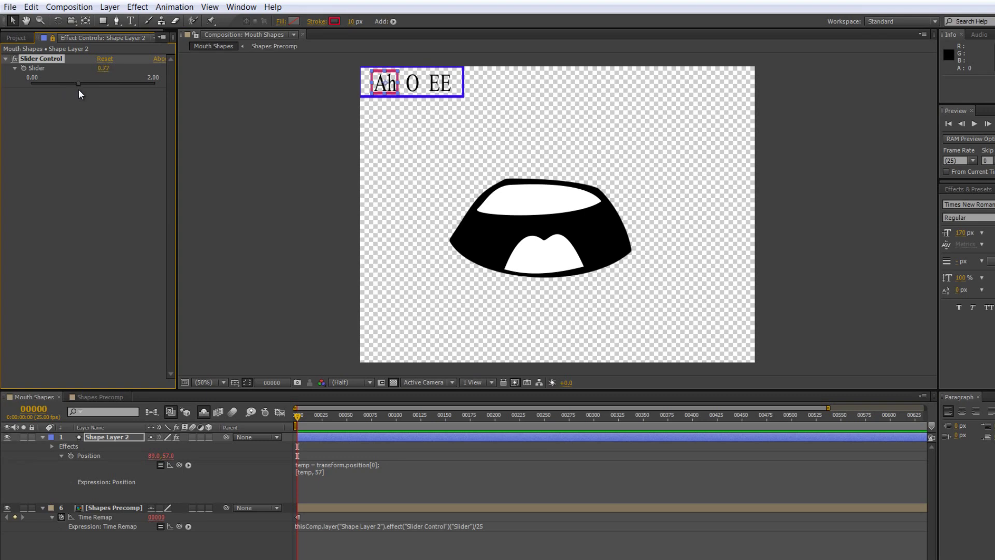
Scrub the slider between Ah (0) and O (1) to test the mouth switching
left_click_drag(89, 90, 97, 91)
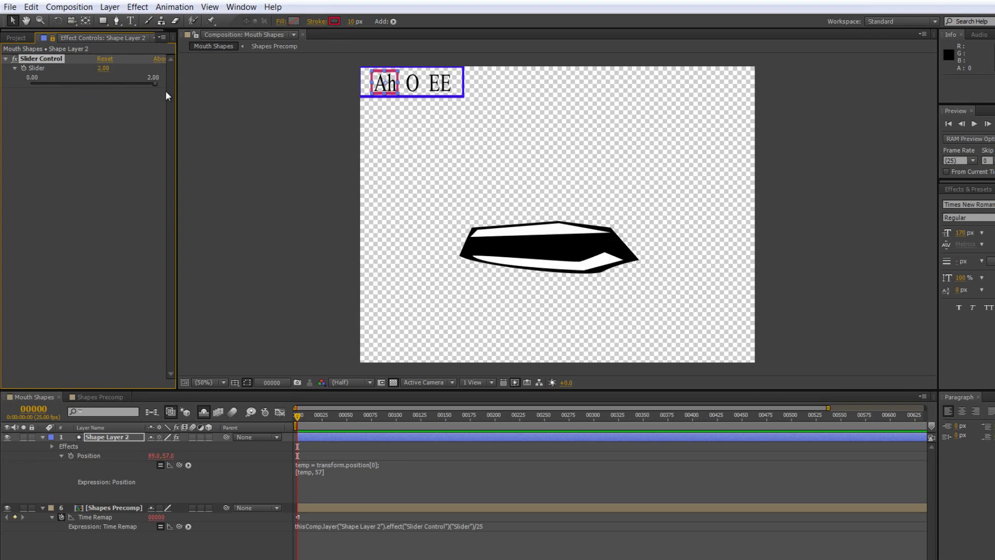
left_click_drag(152, 92, 42, 92)
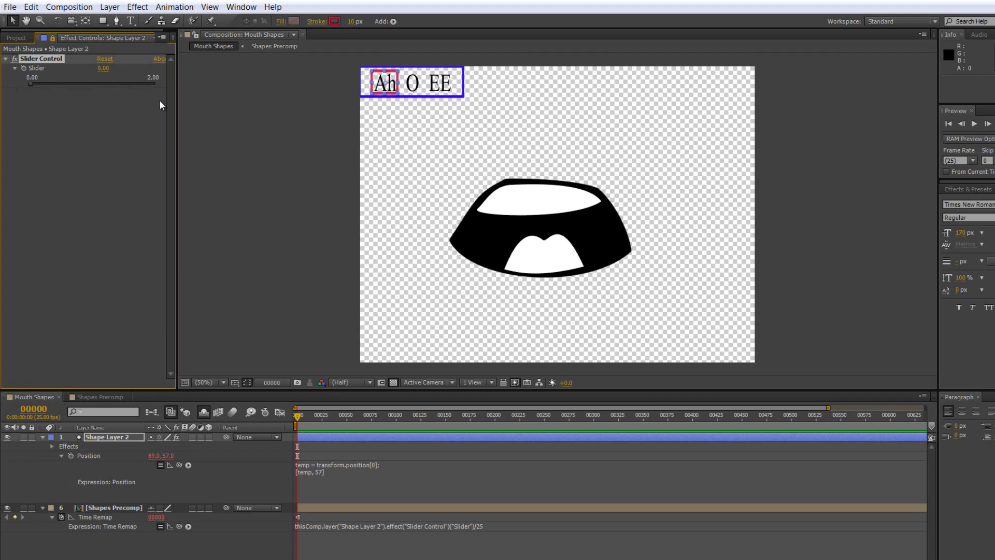
left_click_drag(158, 86, 28, 89)
left_click_drag(91, 90, 156, 94)
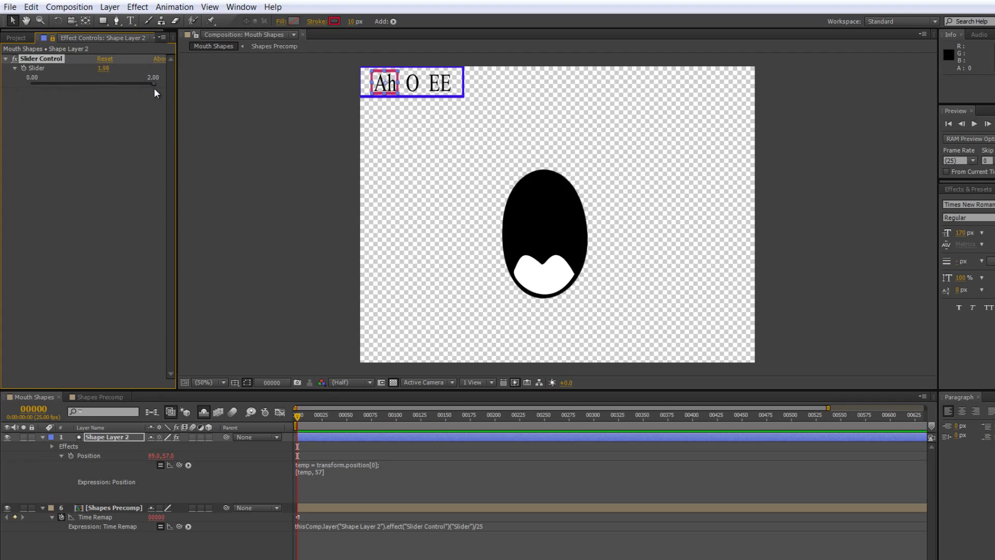
left_click_drag(66, 89, 26, 88)
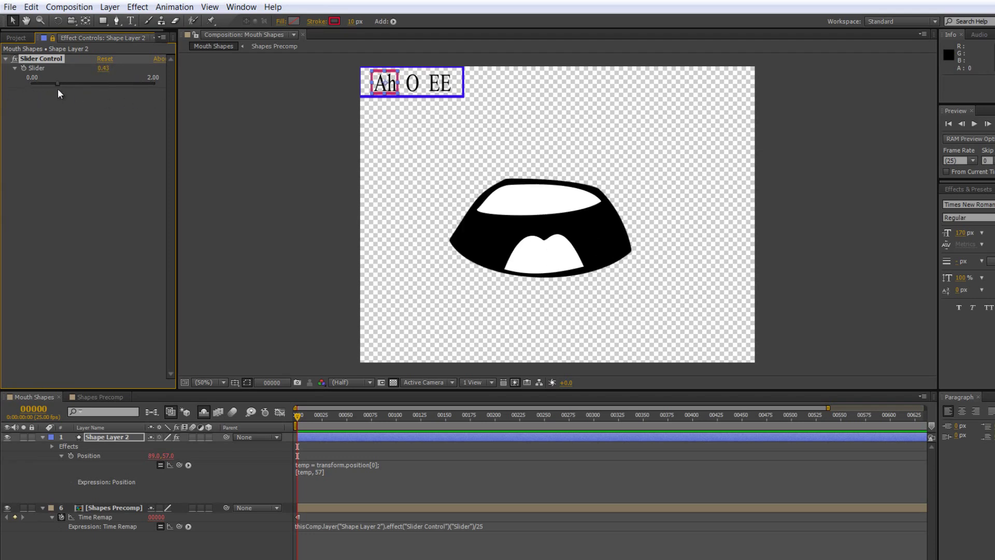
left_click_drag(93, 91, 20, 86)
Reveal the Slider Control under Shape Layer 2's Effects in the timeline
key("F2")
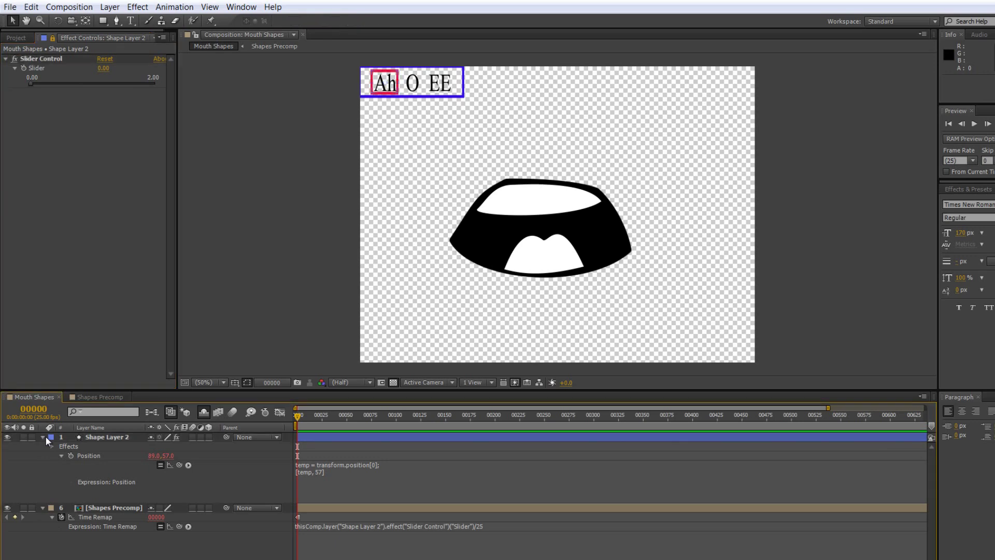
left_click(42, 436)
left_click(43, 437)
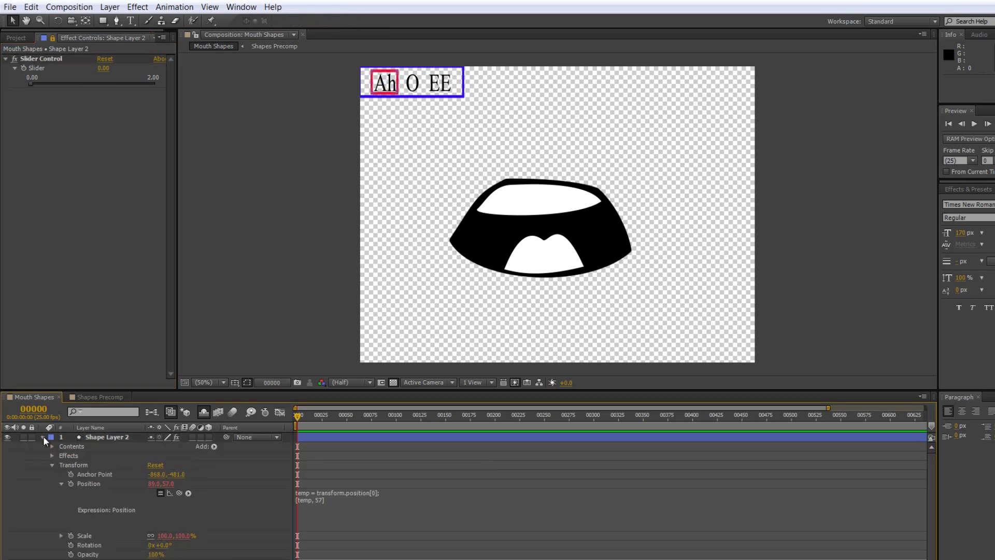
left_click(52, 456)
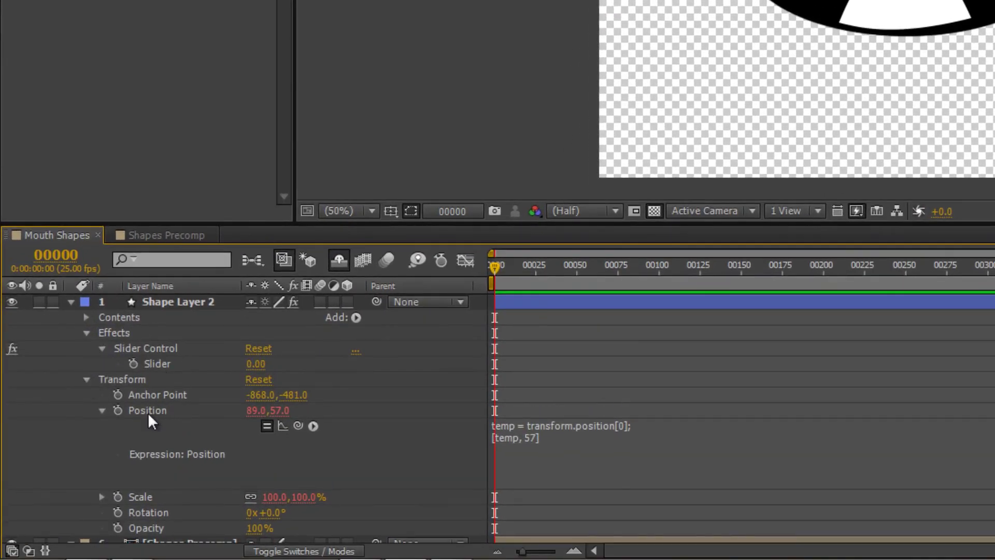
scroll(157, 417, "down", 2)
scroll(176, 395, "up", 2)
Drive the Slider with the expression transform.position[0]/100, pick-whipped from Position
left_click(130, 361, "alt")
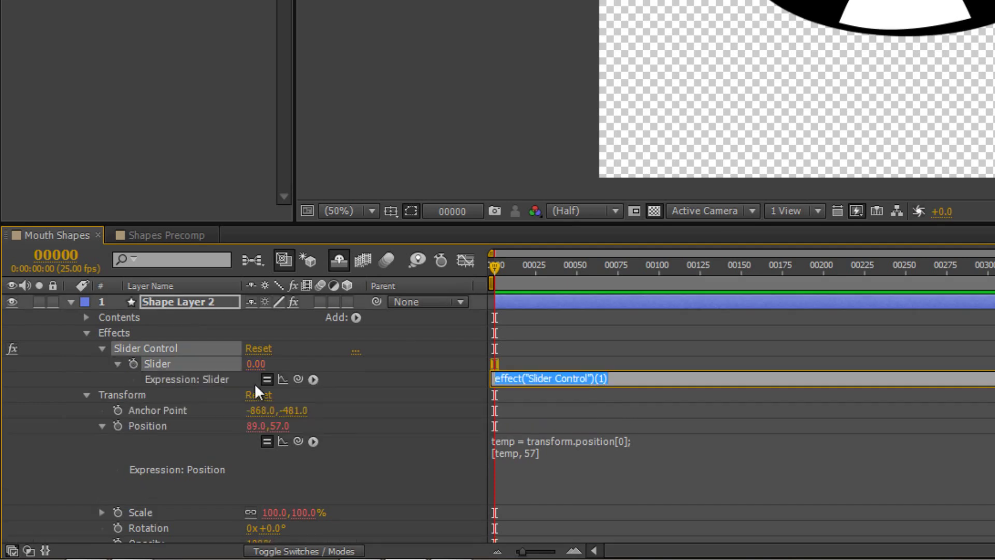
left_click_drag(297, 378, 168, 425)
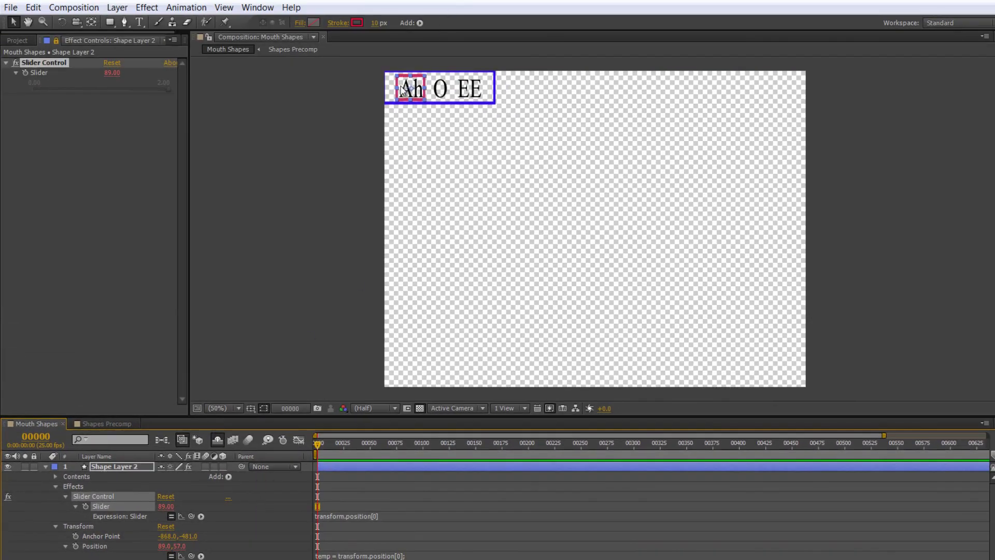
mouse_move(420, 91)
left_mouse_down()
mouse_move(478, 91)
mouse_move(409, 93)
left_mouse_up()
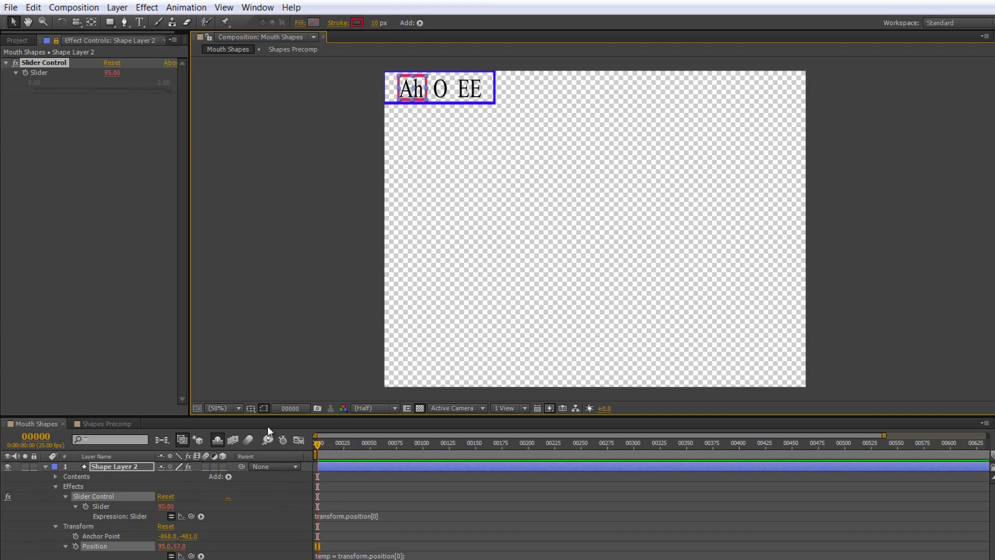
left_click(387, 517)
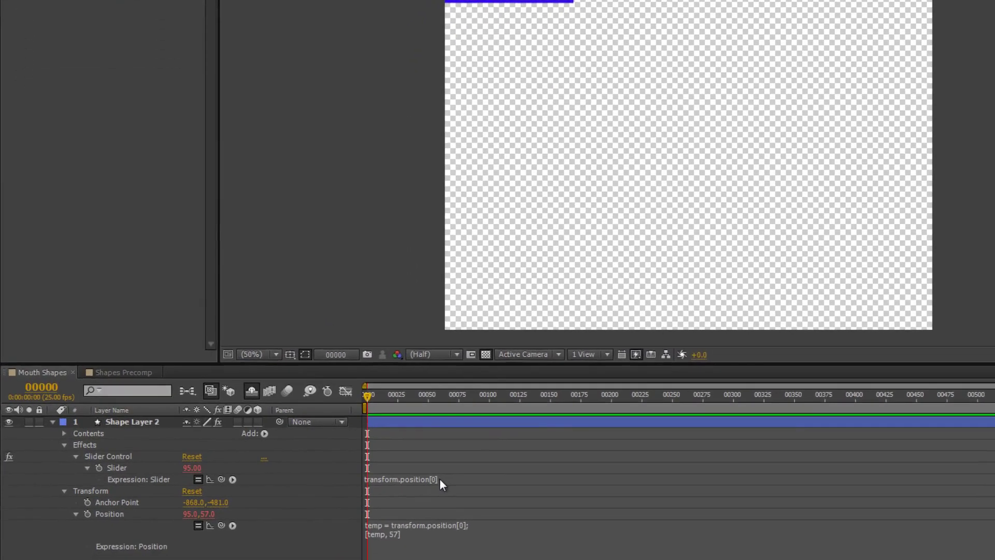
left_click(384, 517)
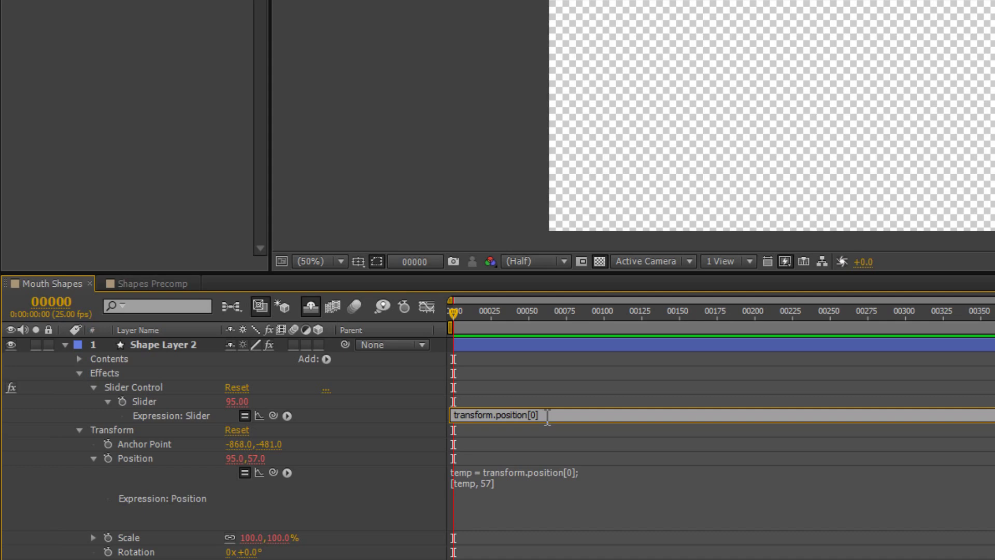
type("/100")
key("KP_Enter")
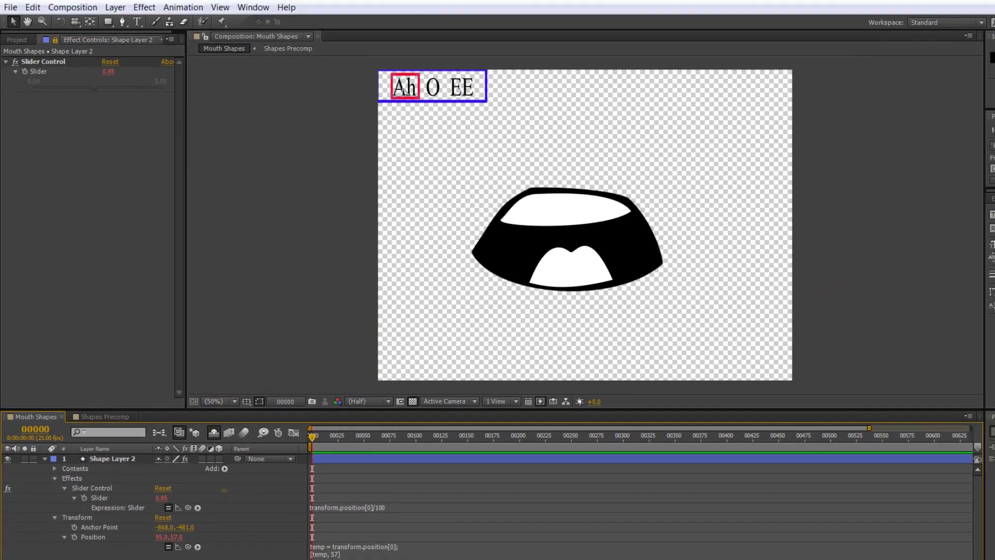
mouse_move(402, 93)
left_mouse_down()
mouse_move(747, 107)
mouse_move(401, 106)
left_mouse_up()
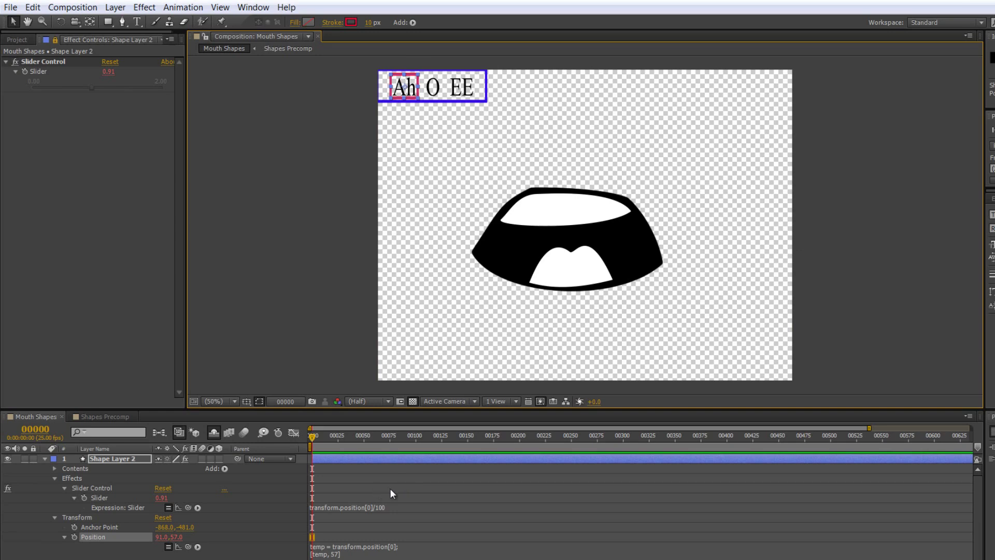
Rename the red box shape layer to Controller
left_click(122, 456)
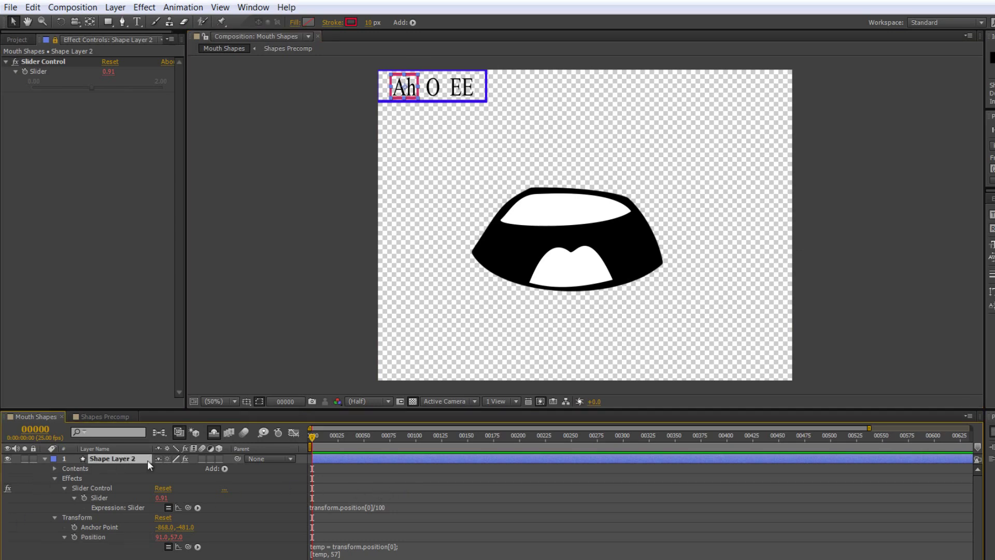
key("Return")
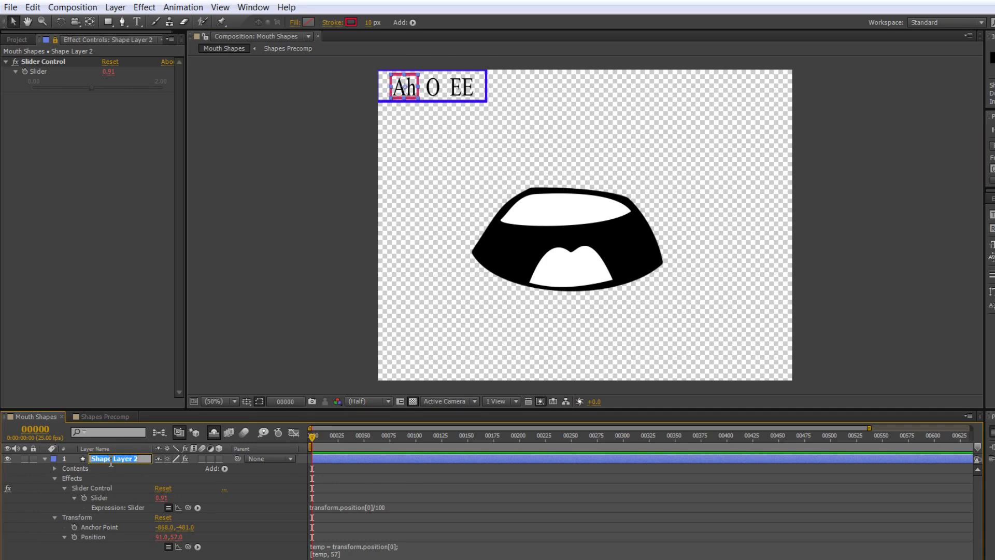
type("Controller")
key("Return")
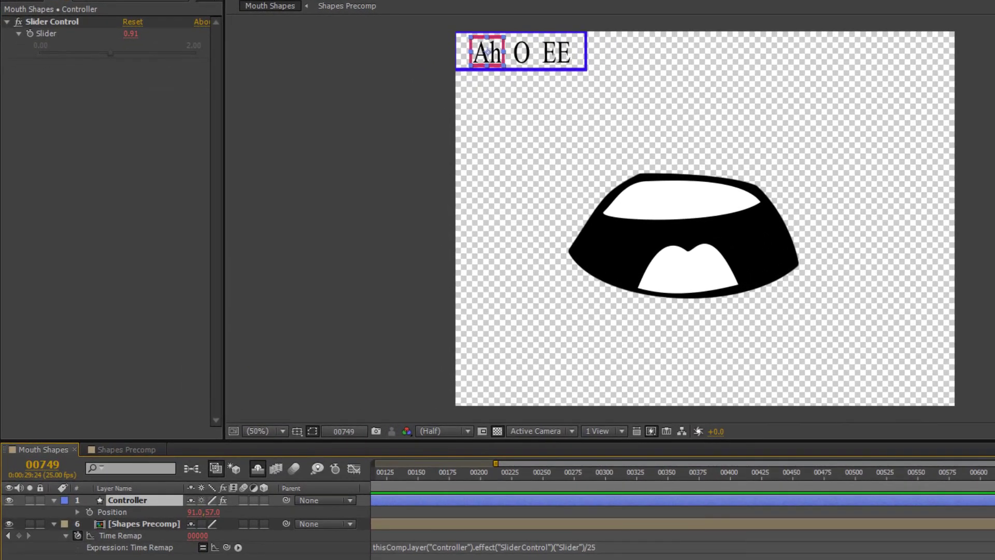
Keyframe Controller's Position on Ah at 0 s, then move it via O onto EE near 2 s
key("Home")
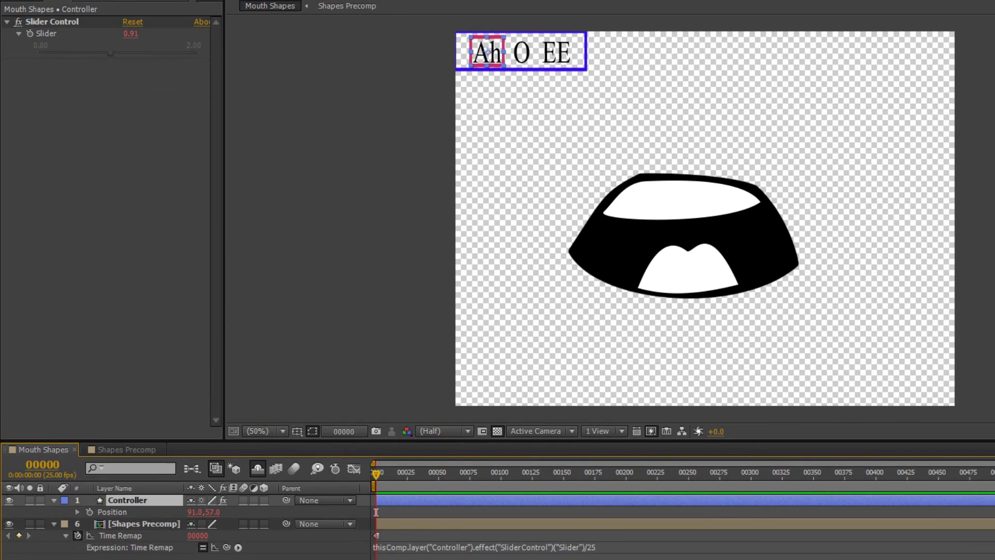
key("minus")
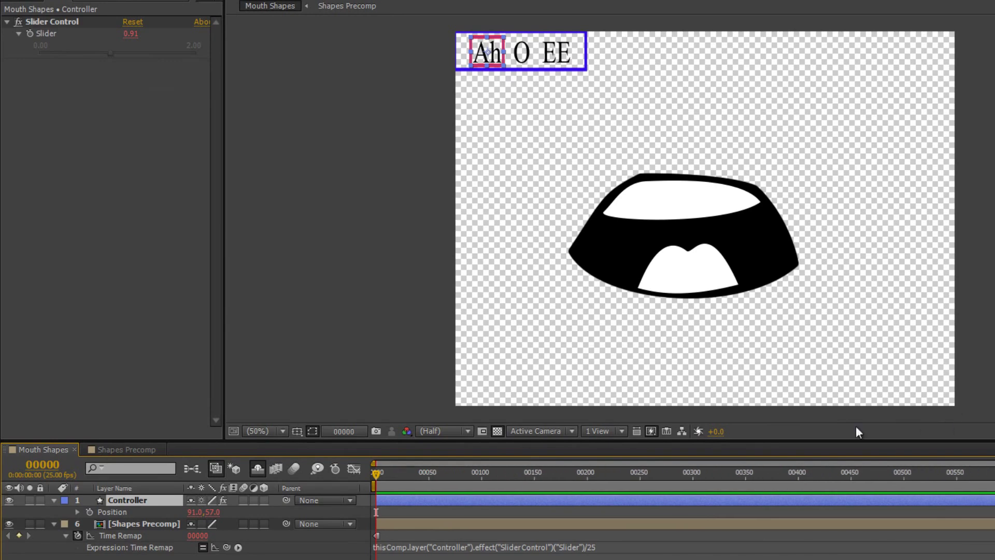
left_click(90, 511)
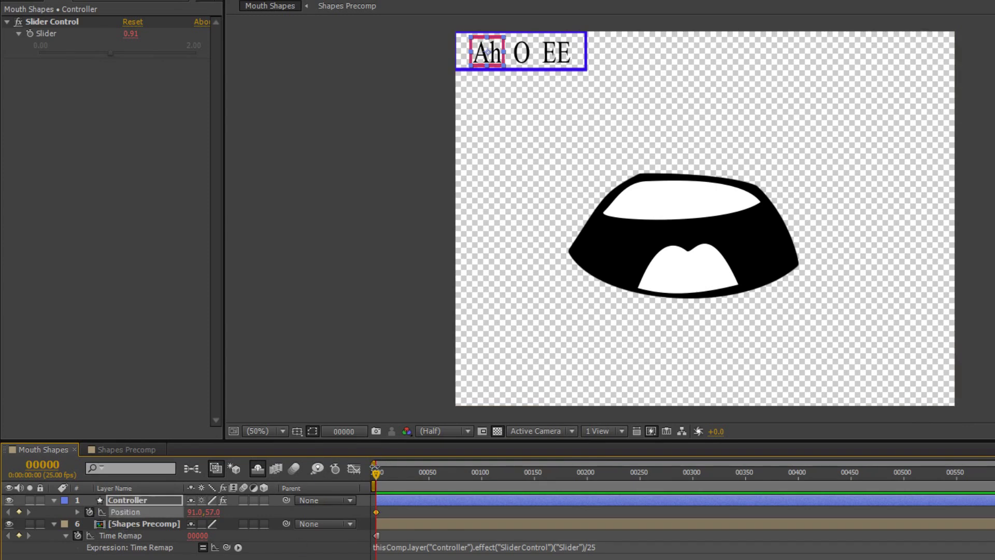
left_click_drag(375, 477, 427, 478)
left_click(47, 465, "ctrl")
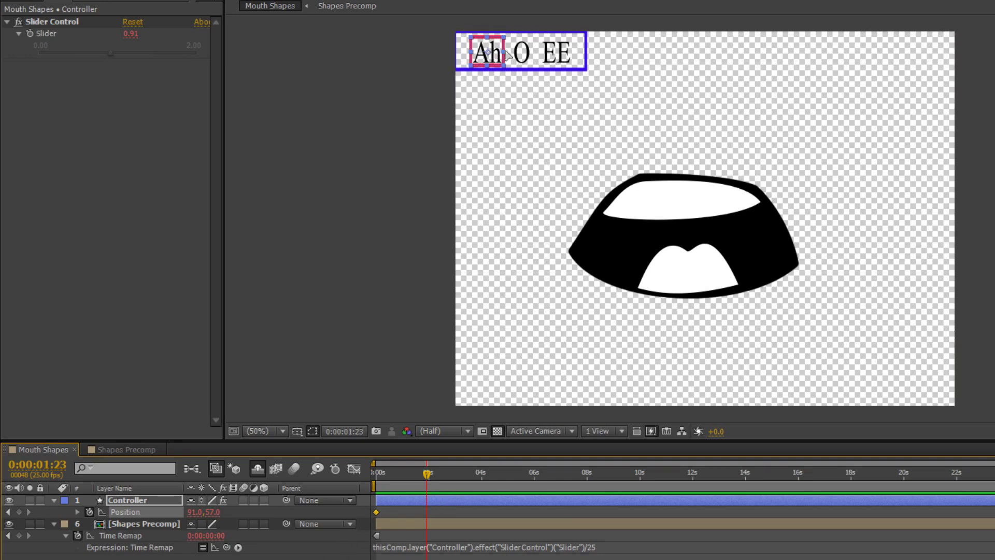
left_click_drag(492, 52, 525, 53)
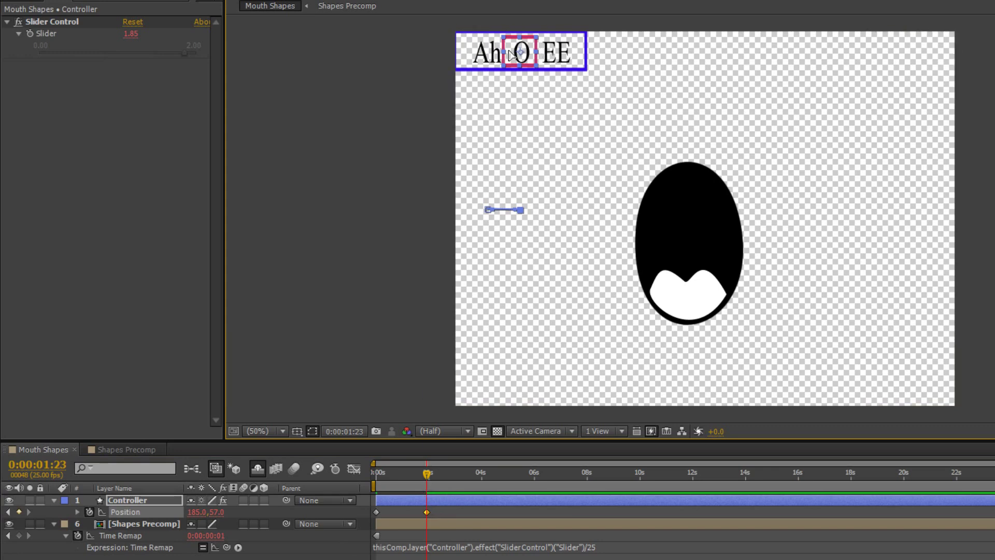
left_click_drag(520, 52, 550, 50)
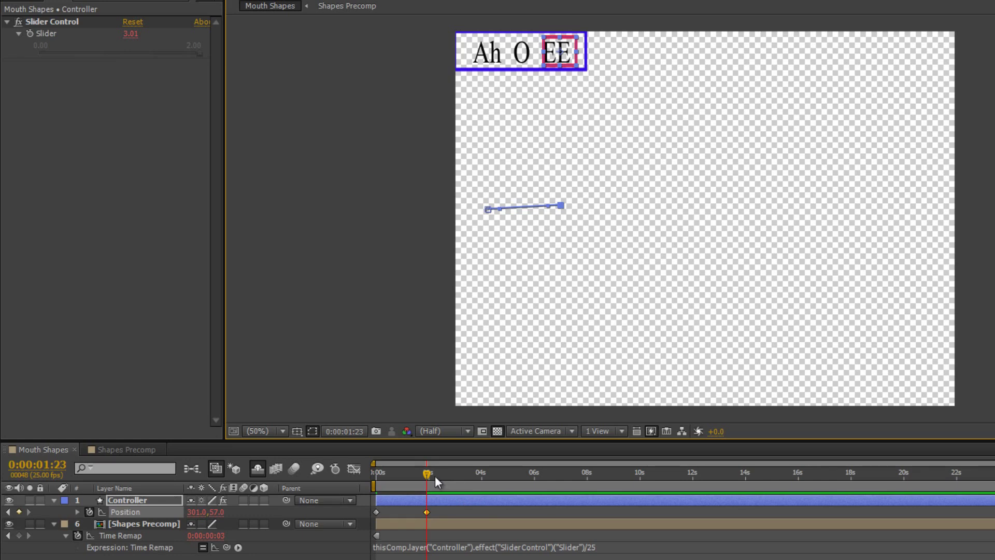
left_click_drag(430, 475, 373, 488)
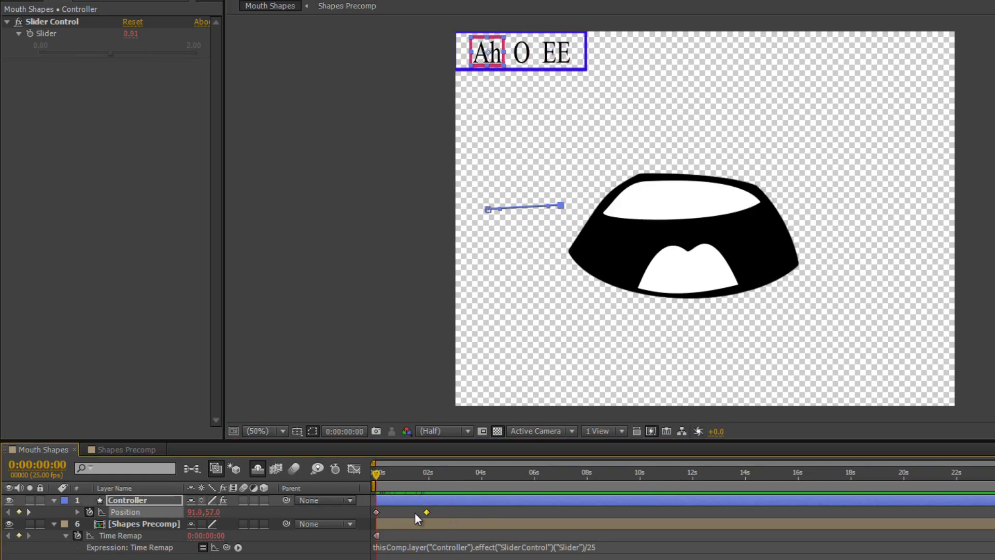
Delete the extra keyframe near 2 s and make the first Position keyframe a hold keyframe
key("Delete")
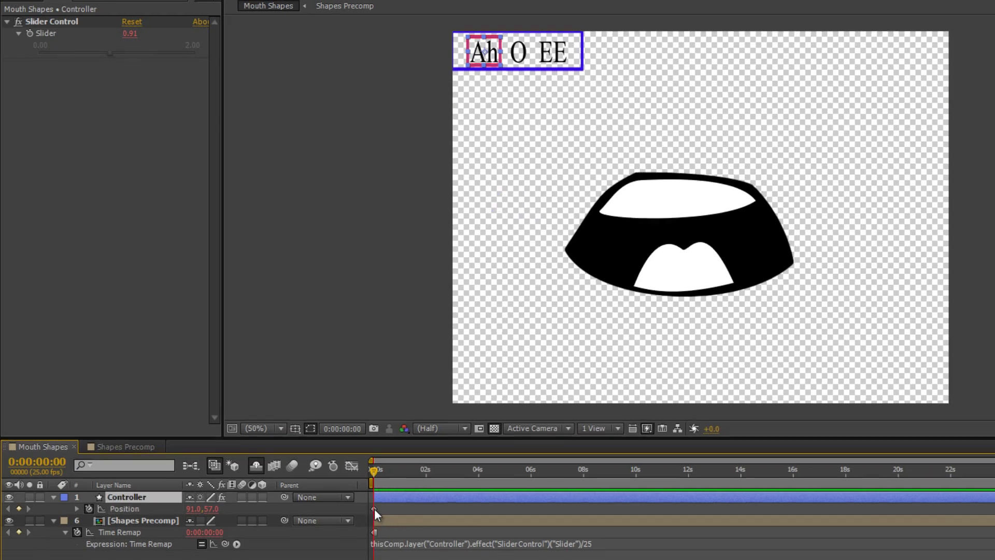
right_click(375, 512)
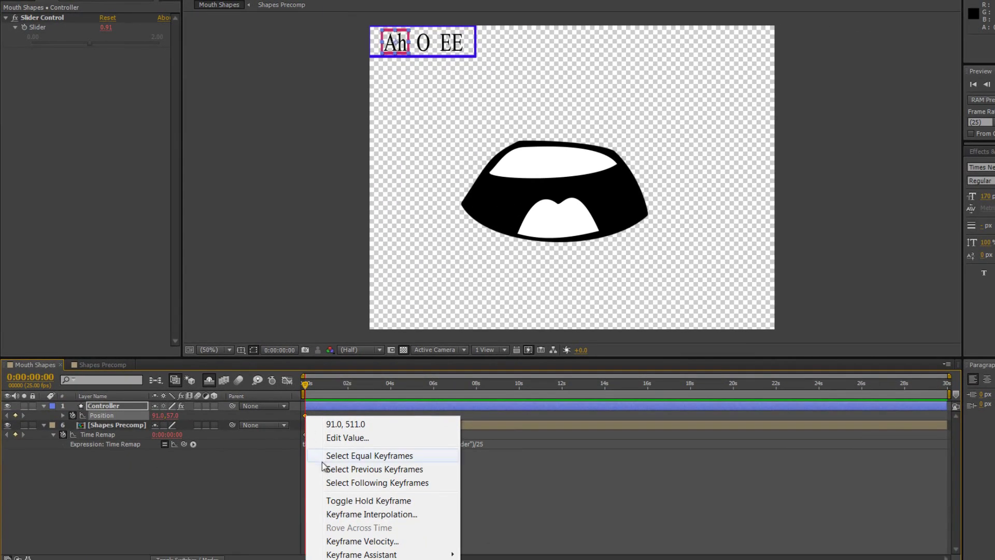
left_click(332, 500)
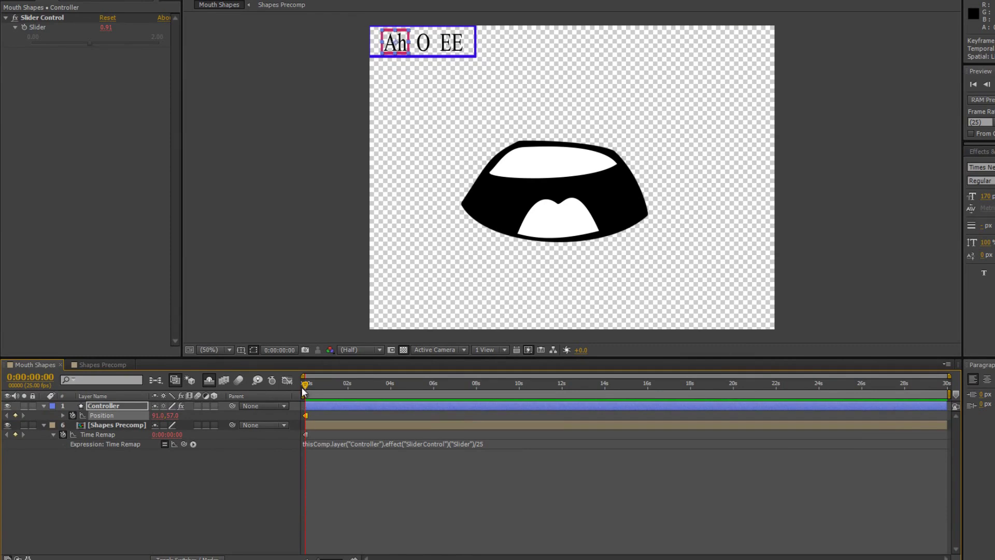
Place the Controller on EE at 2 s and on O at 4 s, then scrub to check
left_click_drag(303, 390, 345, 381)
left_click_drag(398, 43, 455, 39)
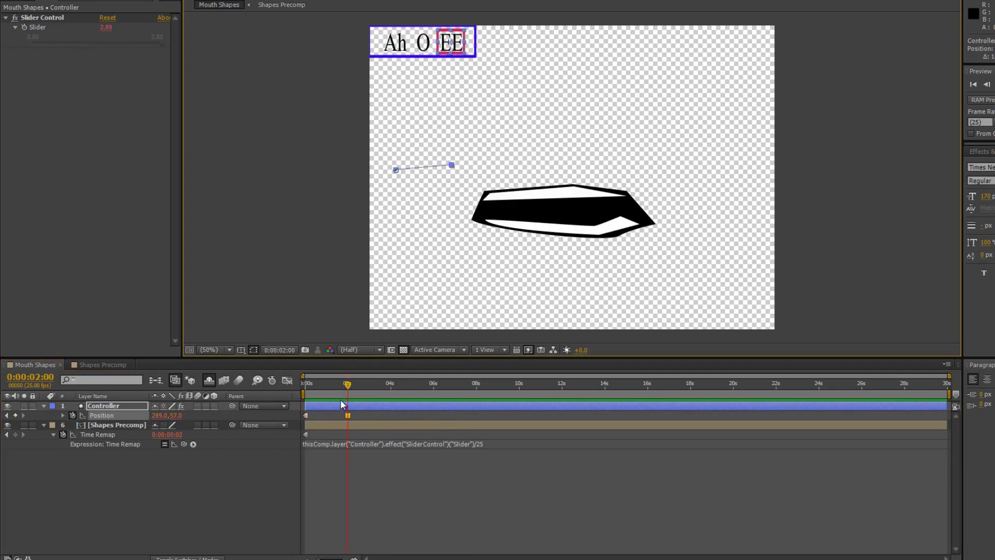
left_click_drag(350, 386, 306, 394)
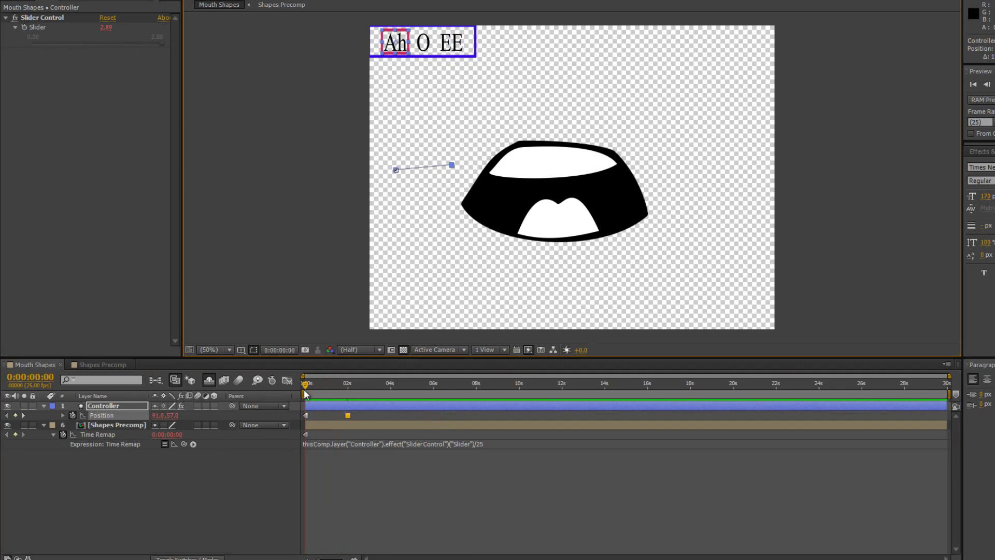
left_click_drag(306, 394, 391, 392)
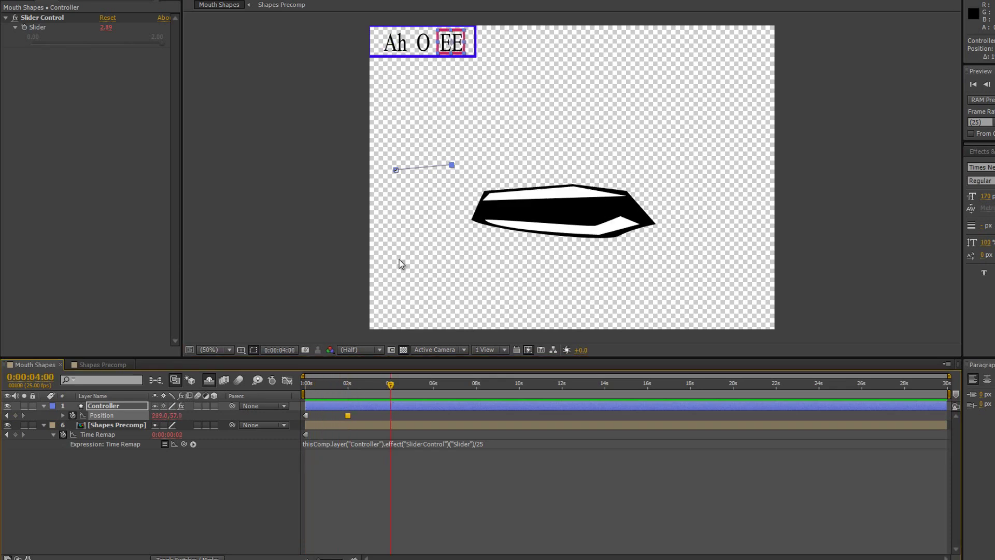
left_click_drag(451, 45, 421, 46)
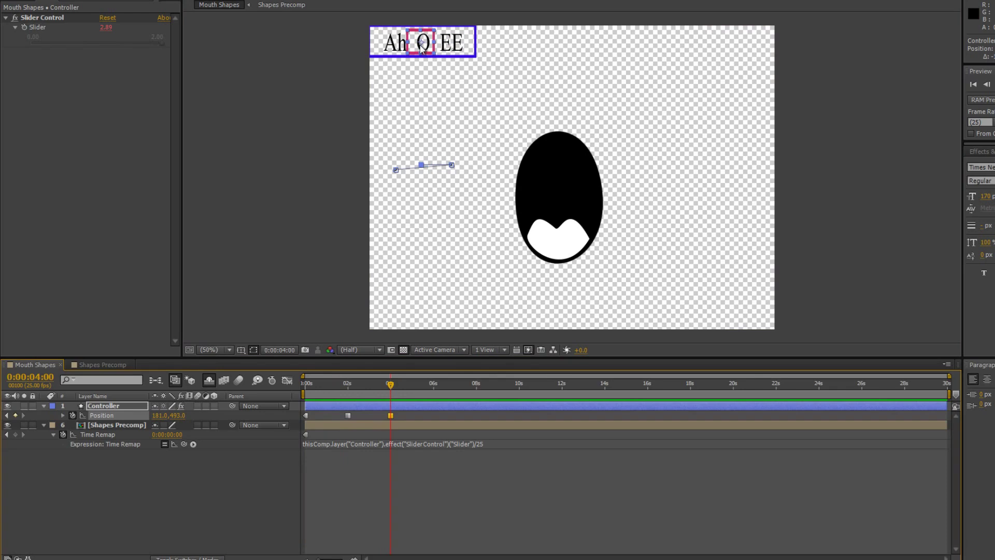
left_click_drag(391, 394, 303, 433)
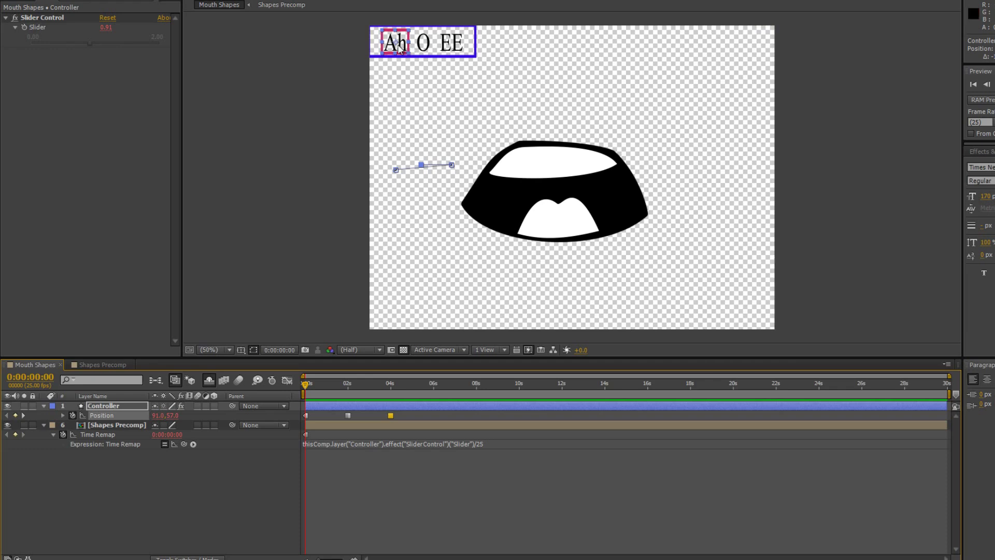
mouse_move(399, 48)
left_mouse_down()
mouse_move(446, 49)
mouse_move(386, 48)
mouse_move(449, 50)
mouse_move(396, 49)
left_mouse_up()
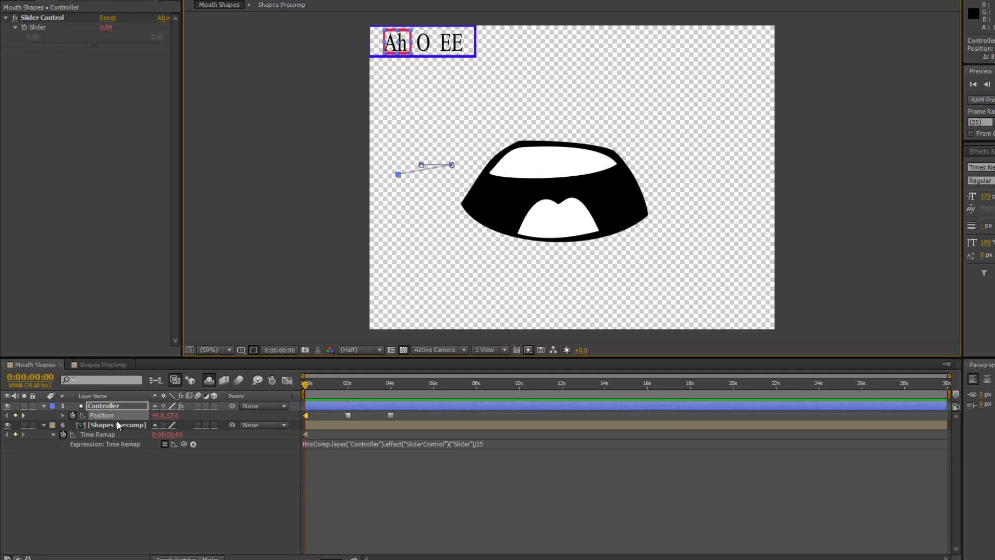
Mark Shapes Precomp as shy and show the Project panel with compositions and Solids
left_click(155, 426)
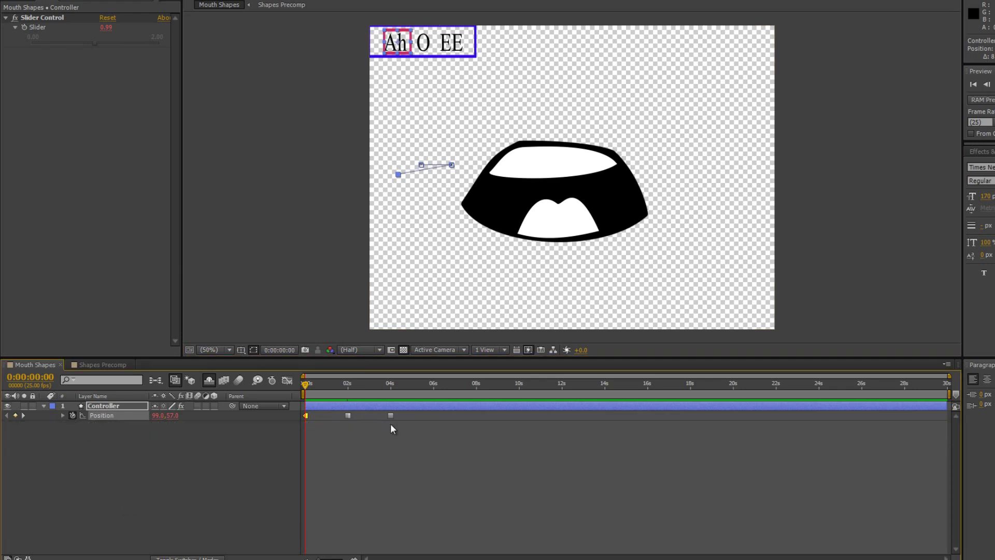
left_click(14, 3)
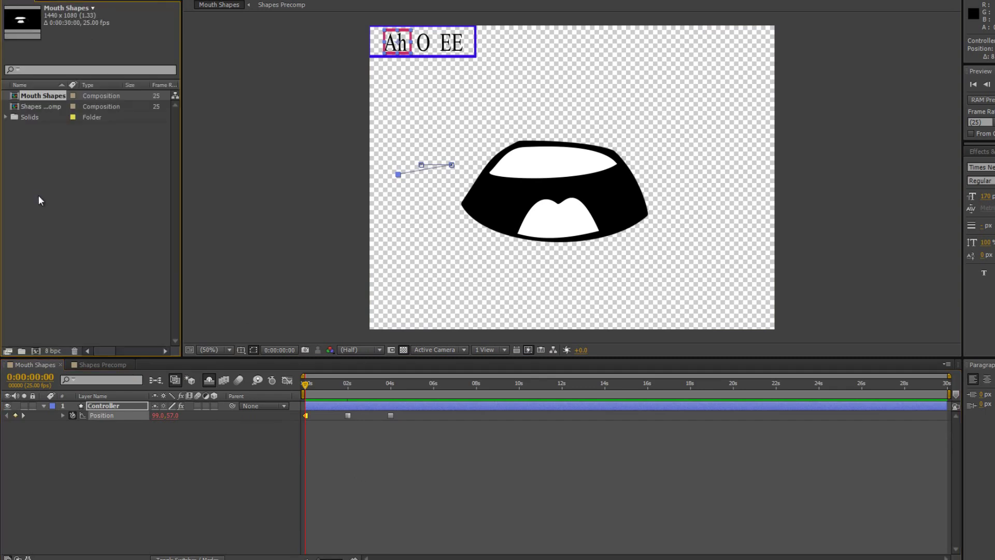